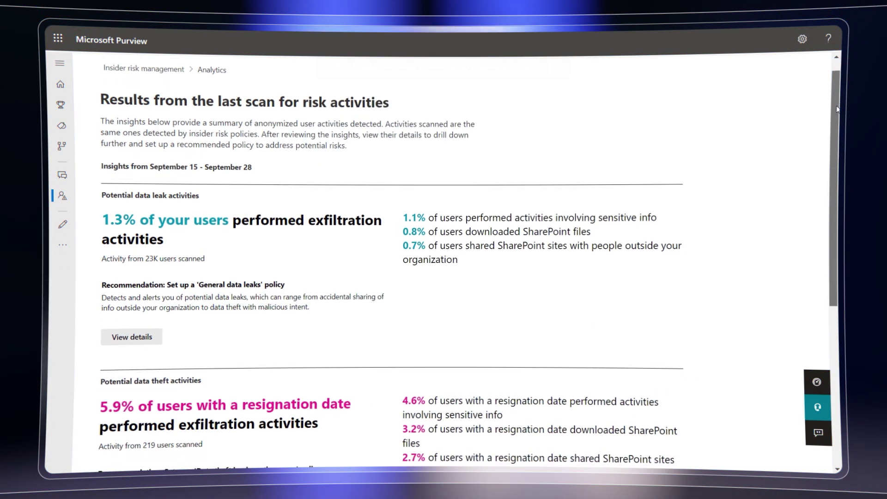
# Review the last scan's risk activity results and select the policy indicator for downgrading sensitivity labels applied to SharePoint files
pyautogui.moveTo(836, 109); pyautogui.dragTo(832, 268)
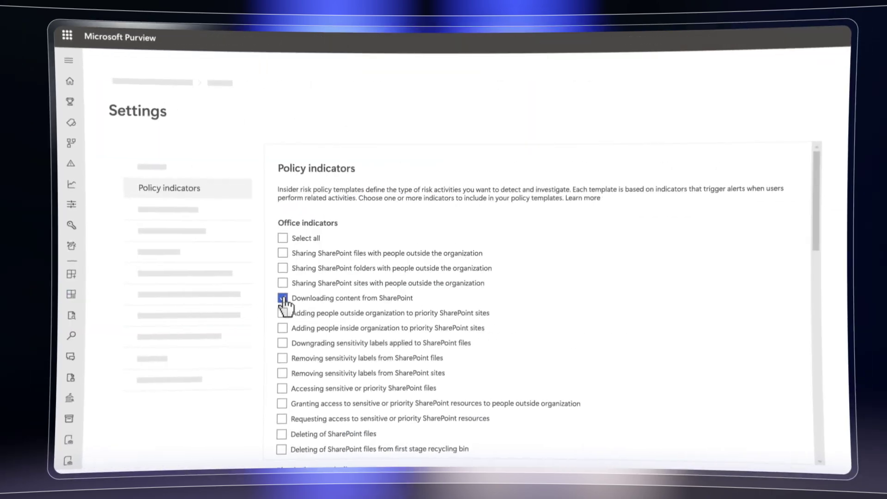
pyautogui.click(274, 342)
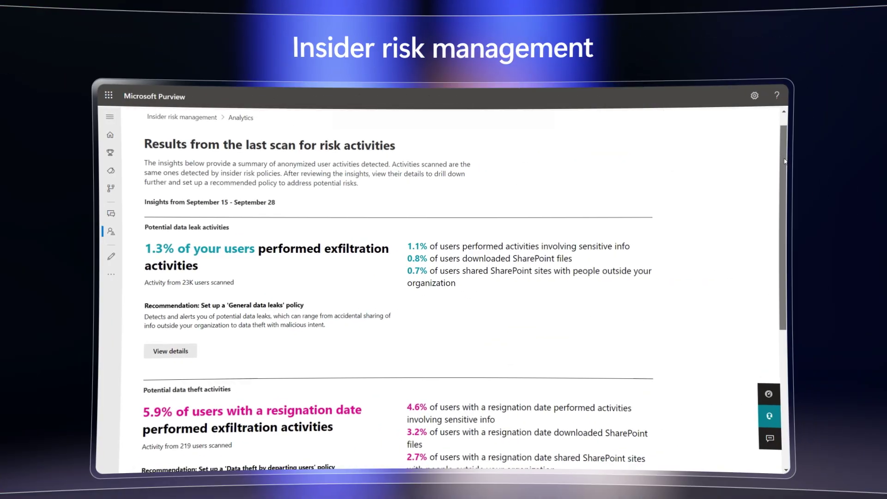
# Review the scan insights again and select the indicators for downgrading SharePoint file labels and removing sensitivity labels from SharePoint sites
pyautogui.scroll(-2, 784, 211)
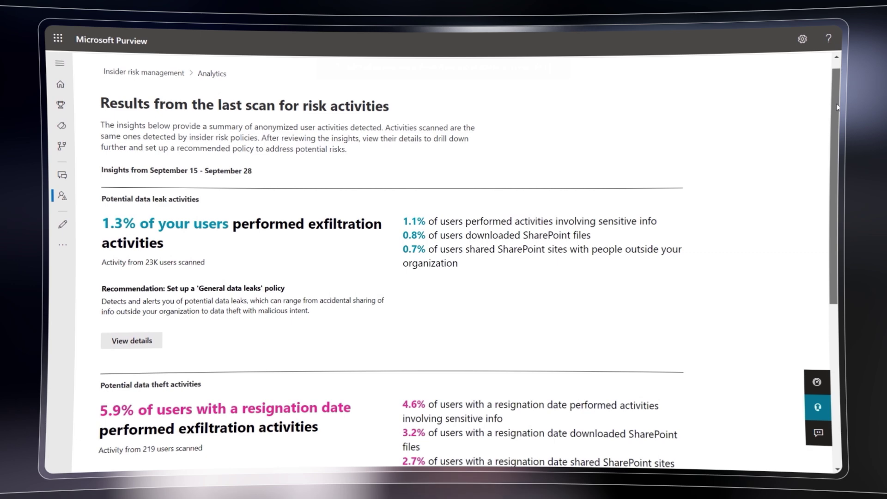
pyautogui.moveTo(837, 106); pyautogui.dragTo(827, 267)
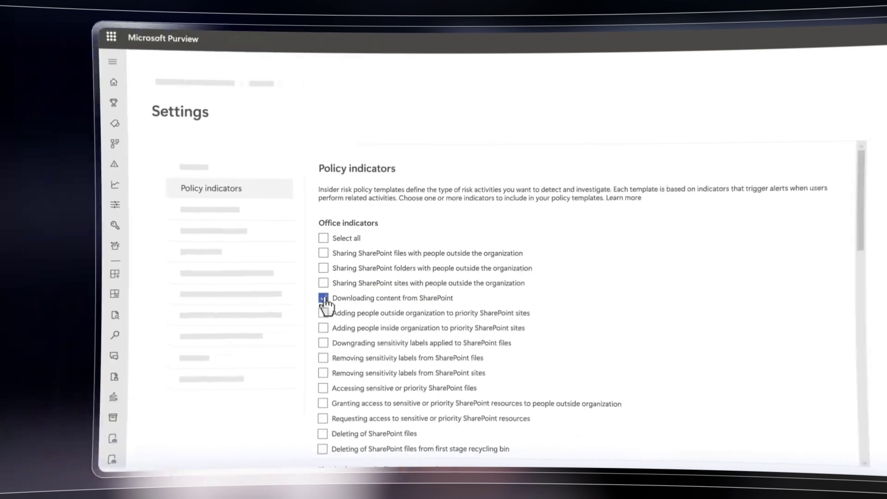
pyautogui.click(274, 343)
pyautogui.click(274, 372)
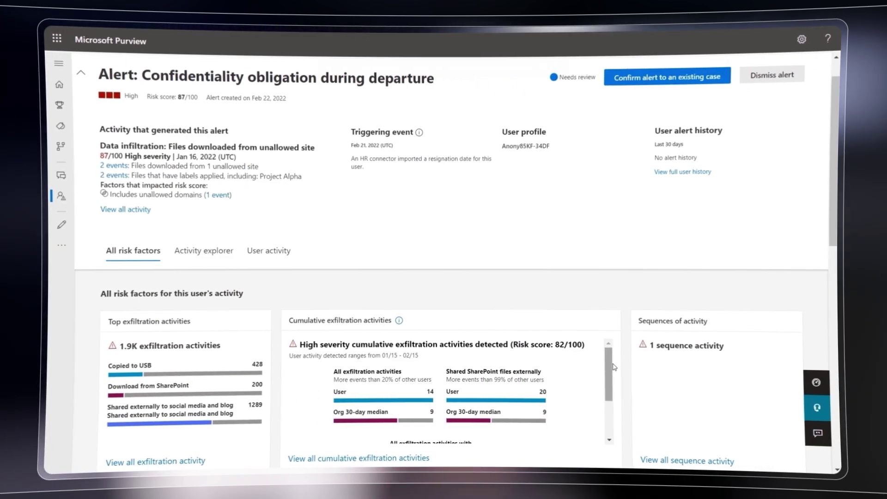
# Examine the departure confidentiality alert's cumulative exfiltration activities and the anonymized users in the insider risk alerts list
pyautogui.scroll(-3, 610, 369)
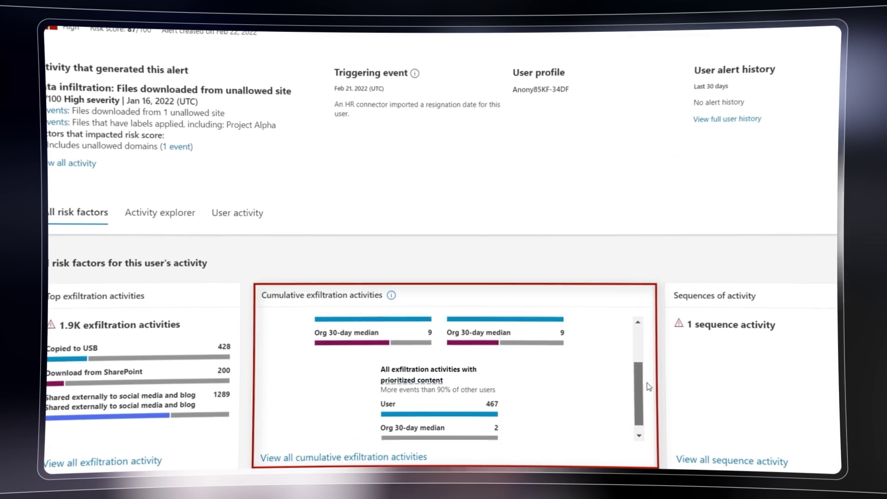
pyautogui.scroll(-1, 649, 385)
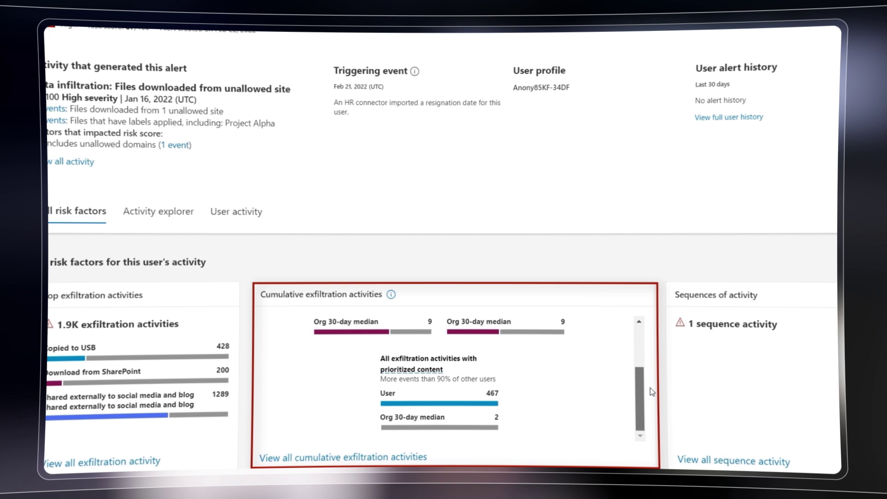
pyautogui.scroll(2, 650, 386)
pyautogui.scroll(3, 645, 366)
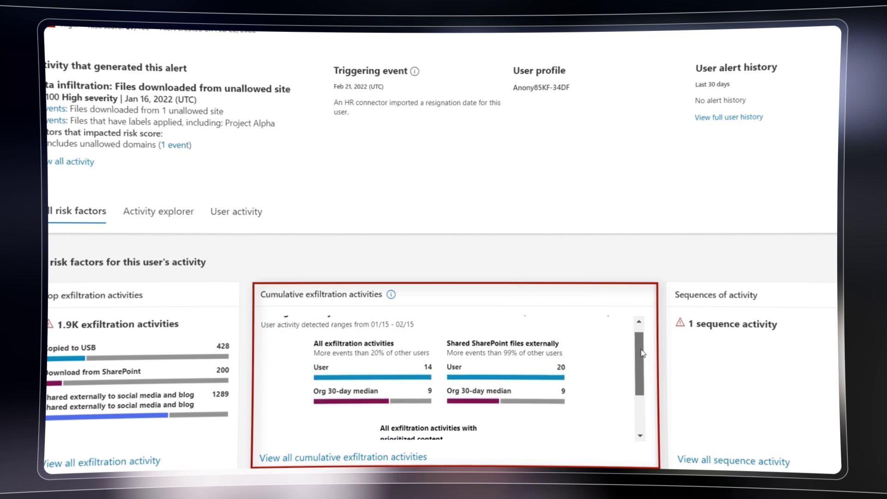
pyautogui.scroll(1, 643, 354)
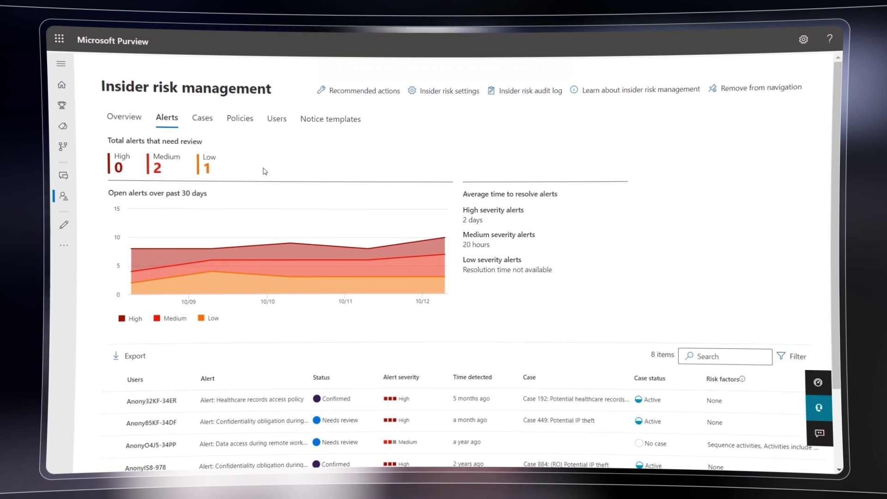
pyautogui.scroll(-2, 265, 171)
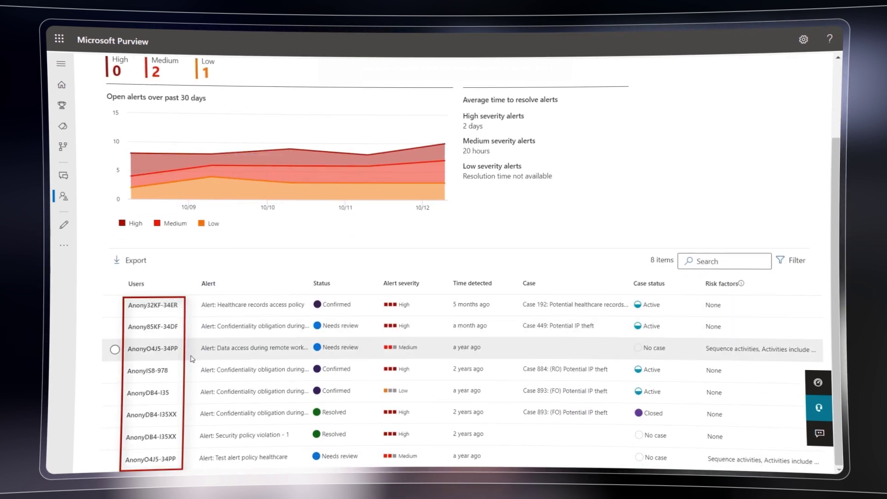
# Escalate Case 449: Potential IP theft for investigation with the note "Let's investigate" and save it
pyautogui.click(233, 172)
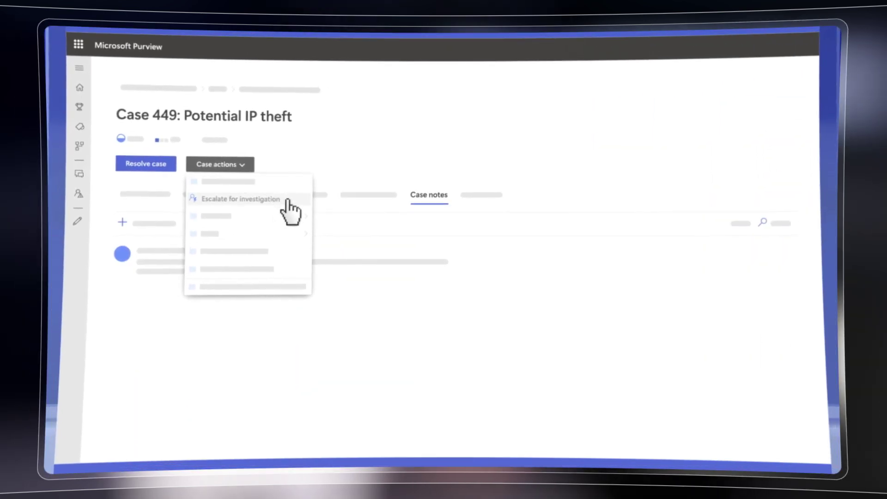
pyautogui.click(283, 201)
pyautogui.write("Let's investigate")
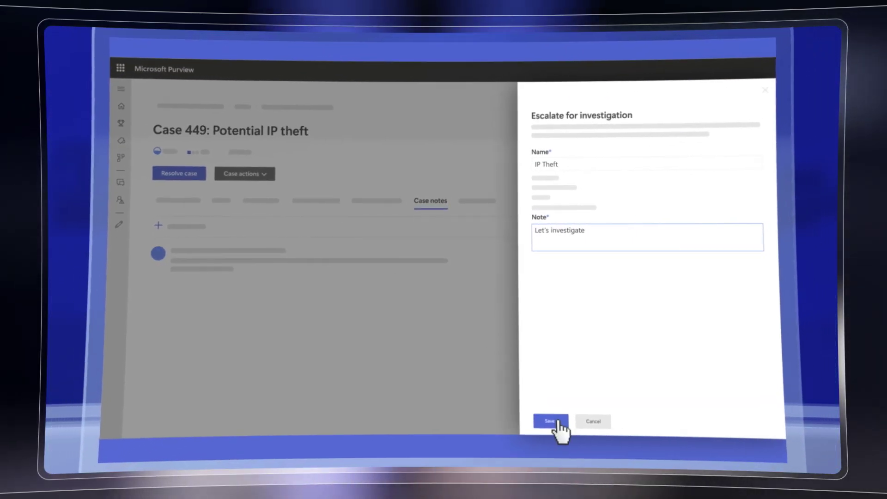
pyautogui.click(557, 432)
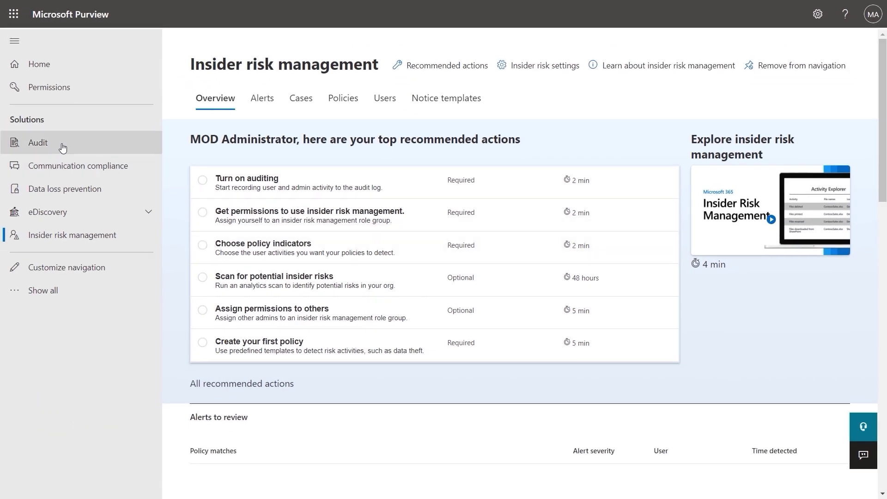
# Open the Audit solution
pyautogui.click(51, 145)
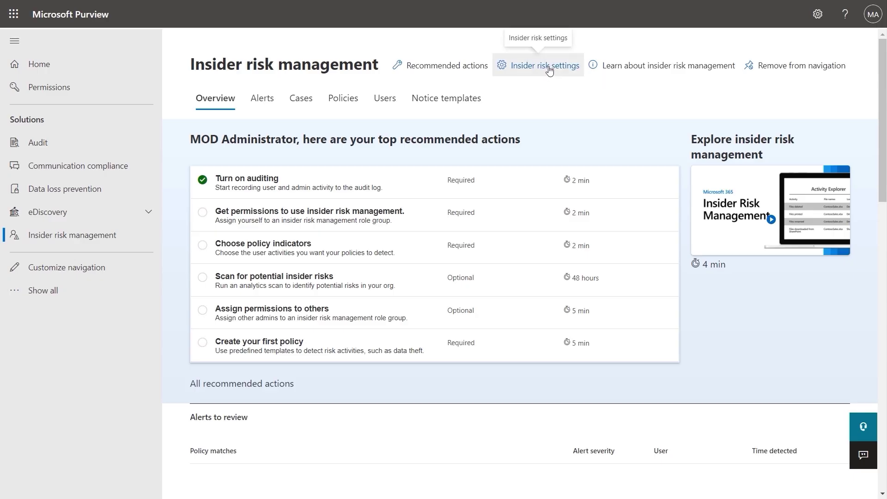
# Turn on Analytics scanning in the insider risk settings
pyautogui.click(549, 69)
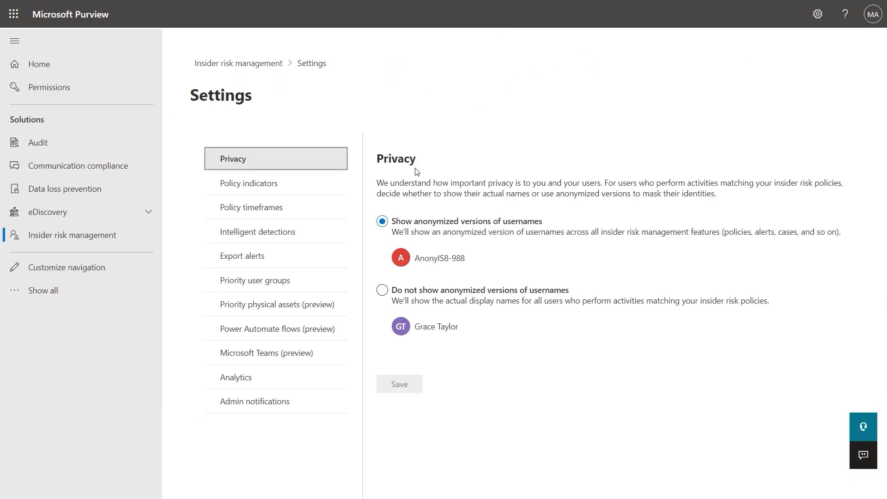
pyautogui.click(248, 379)
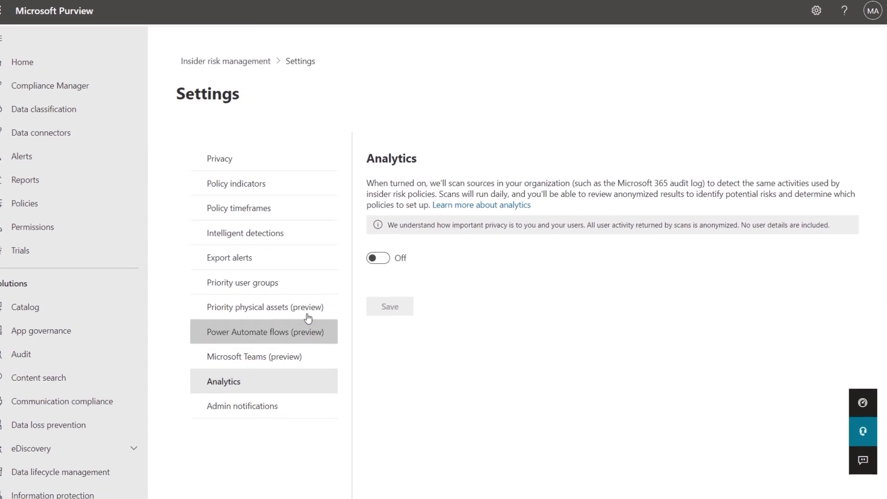
pyautogui.click(384, 257)
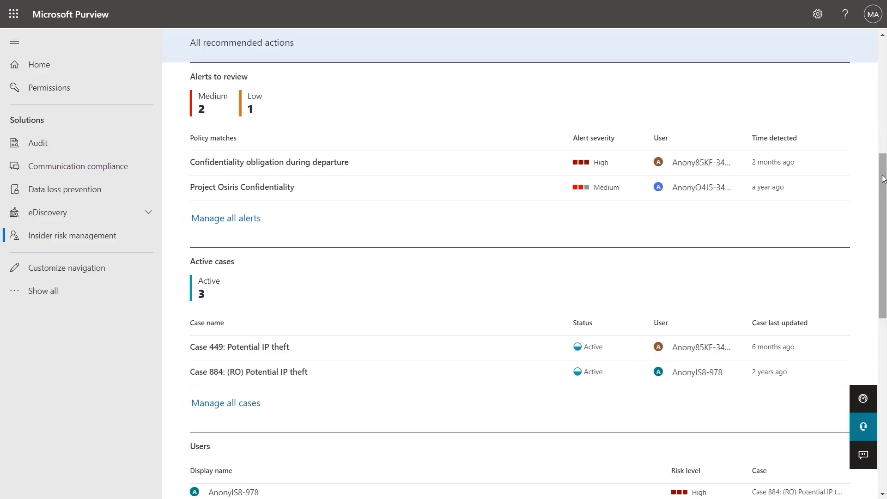
# Create the recommended data leak policy from the analytics results for potential data leak activities, keeping the suggested name and user scope
pyautogui.scroll(-10, 511, 386)
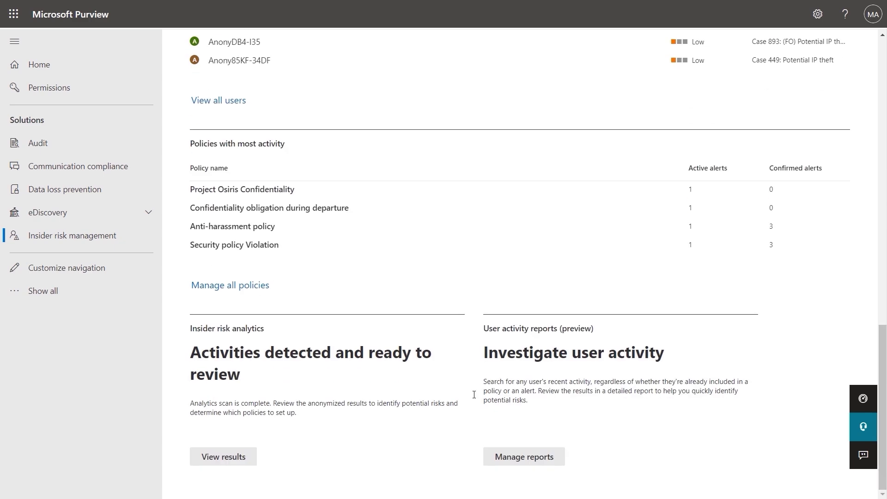
pyautogui.click(224, 457)
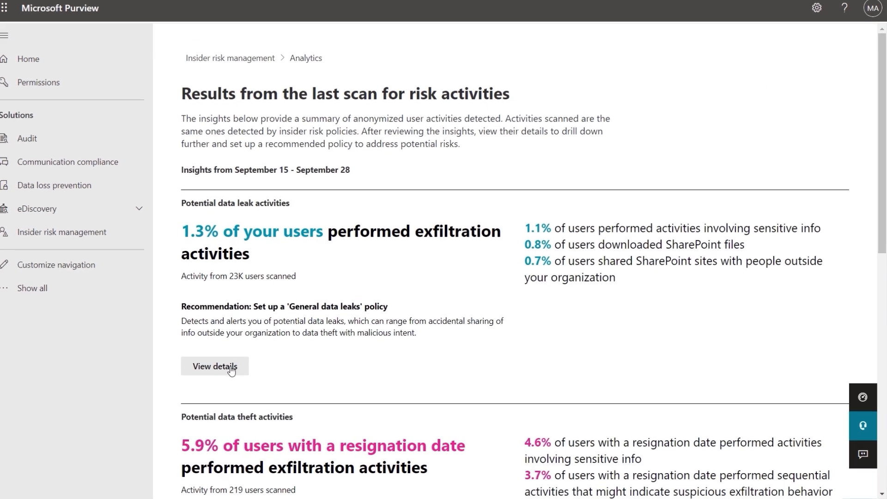
pyautogui.click(239, 369)
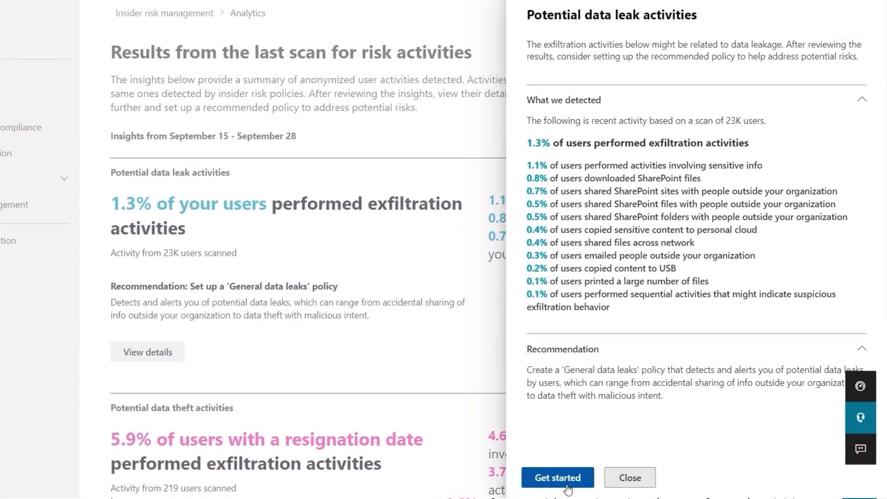
pyautogui.click(565, 478)
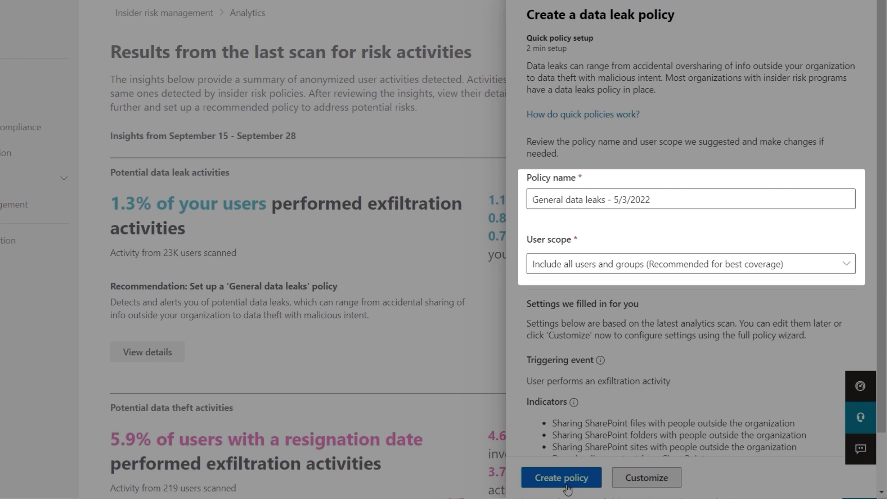
pyautogui.click(561, 478)
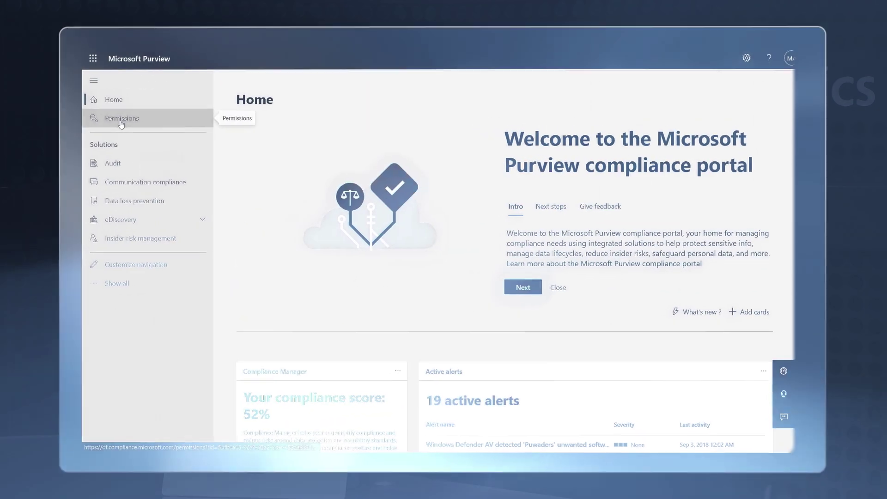
# Search the Microsoft Purview solutions role groups for "insider risk management" and review the Insider Risk Management group's assigned roles and members
pyautogui.click(104, 116)
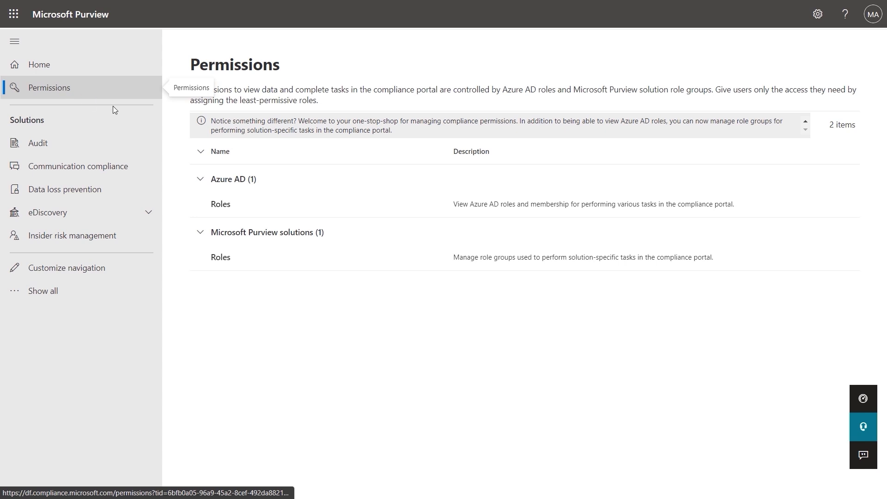
pyautogui.click(215, 257)
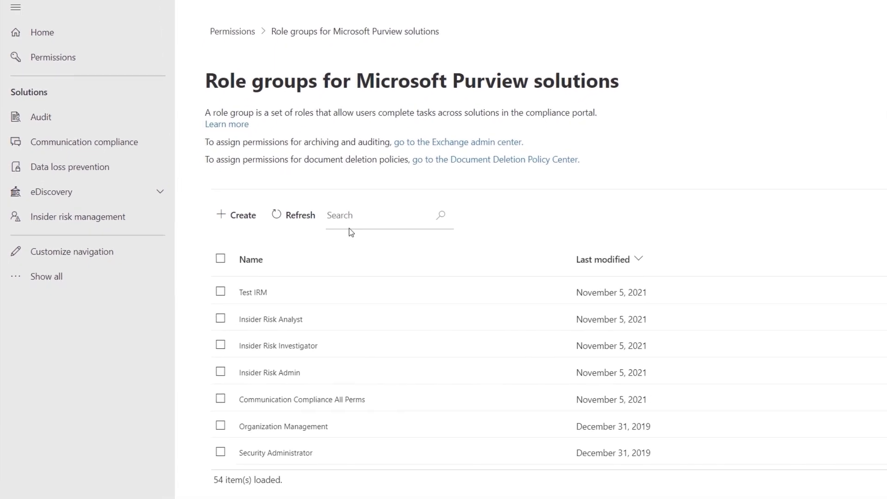
pyautogui.click(337, 209)
pyautogui.write('insider risk management')
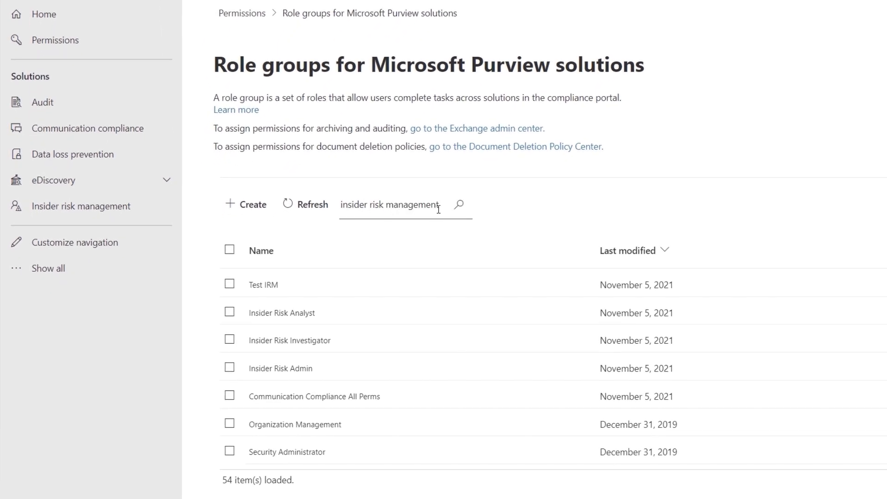
pyautogui.click(465, 210)
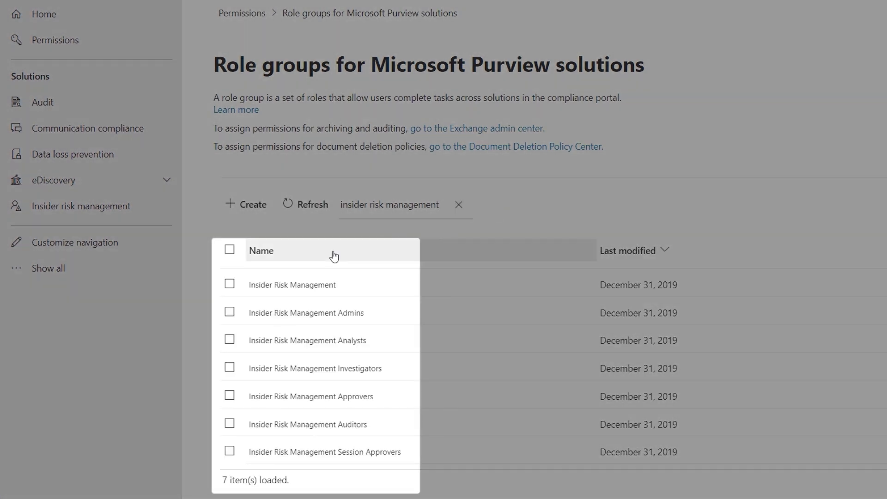
pyautogui.click(229, 284)
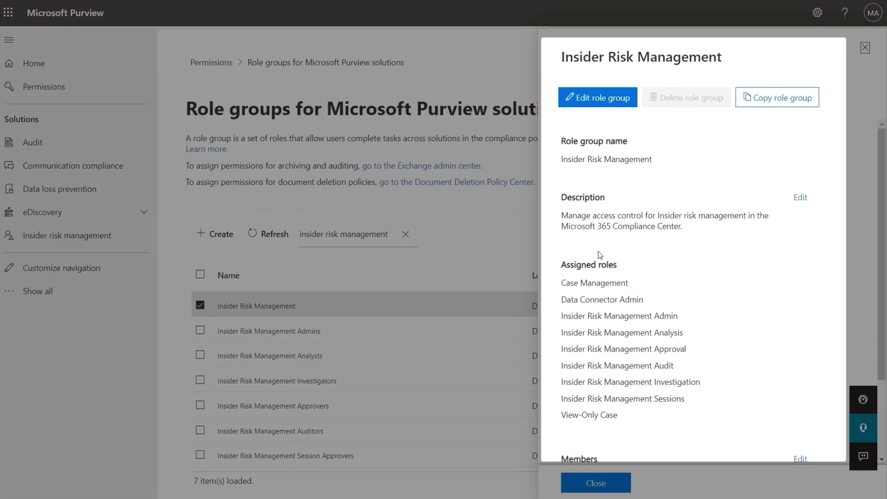
pyautogui.scroll(-2, 675, 315)
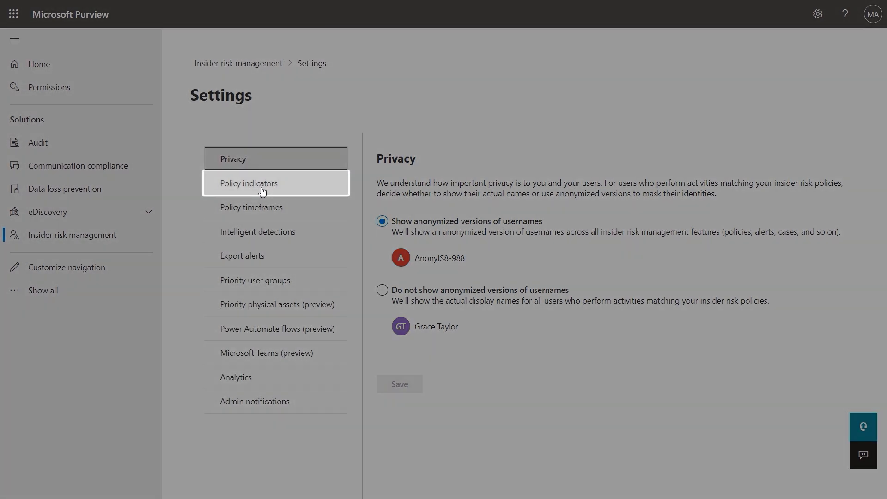
# Select all Office indicators in the insider risk policy indicators settings
pyautogui.click(262, 191)
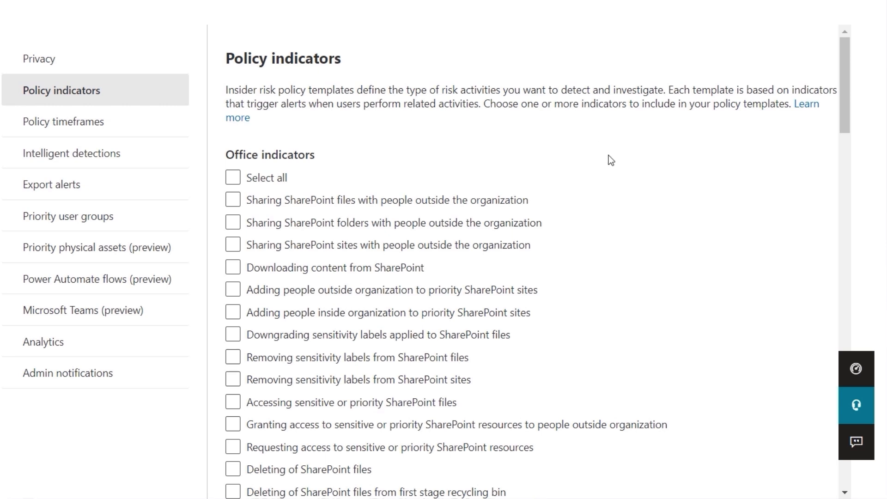
pyautogui.moveTo(845, 71); pyautogui.dragTo(845, 93)
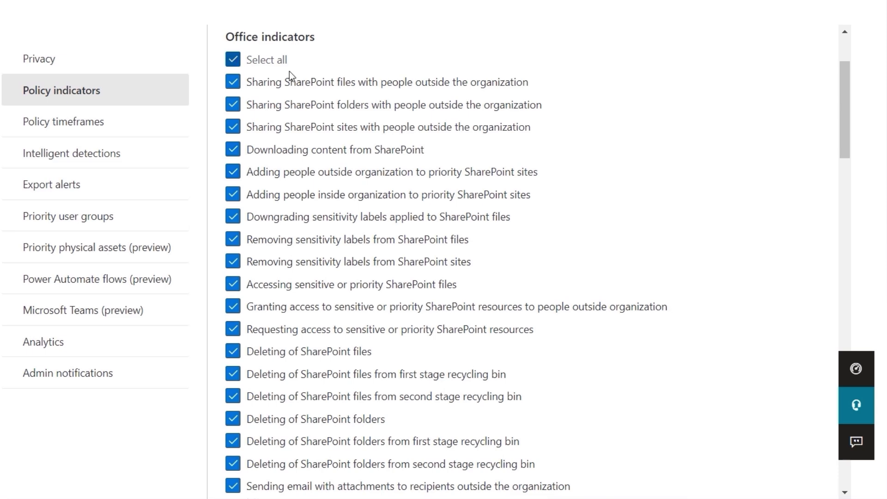
# Select the device indicators for copying files to USB, copying sensitive content to the clipboard and creating sensitive files on a device
pyautogui.moveTo(840, 97); pyautogui.dragTo(841, 228)
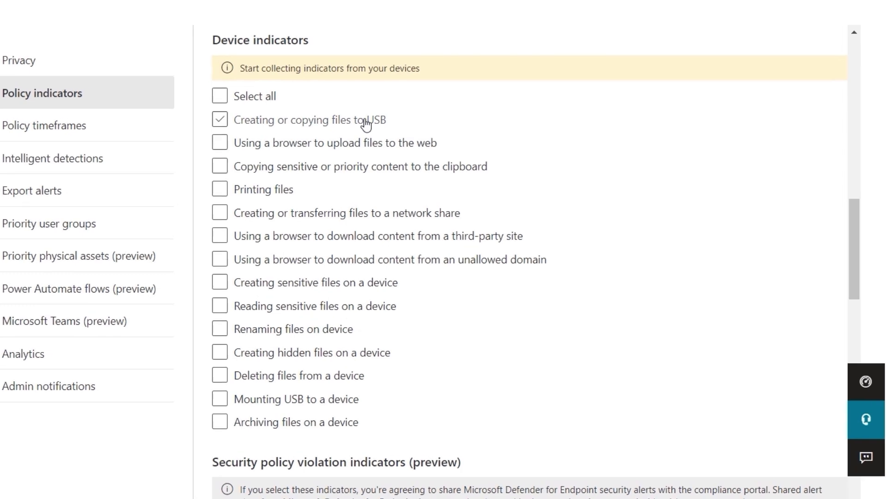
pyautogui.click(220, 119)
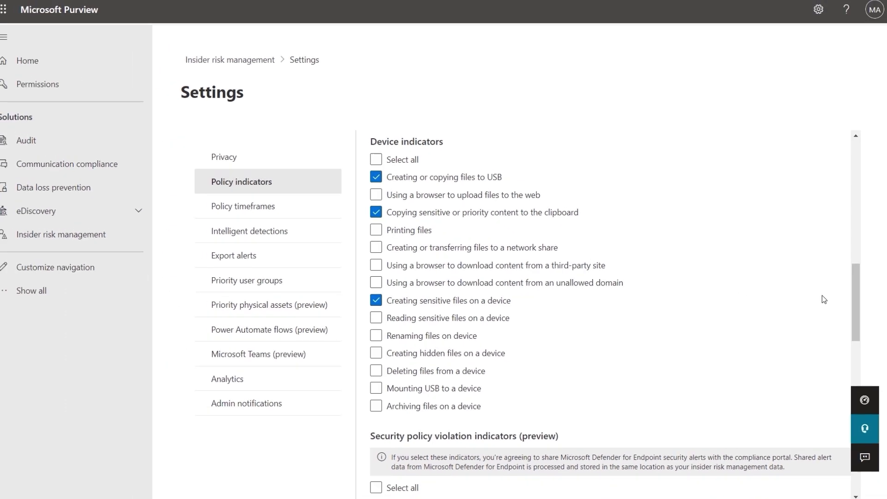
# Enable the risk score booster "Activity is above user's usual activity for that day"
pyautogui.moveTo(854, 292); pyautogui.dragTo(859, 385)
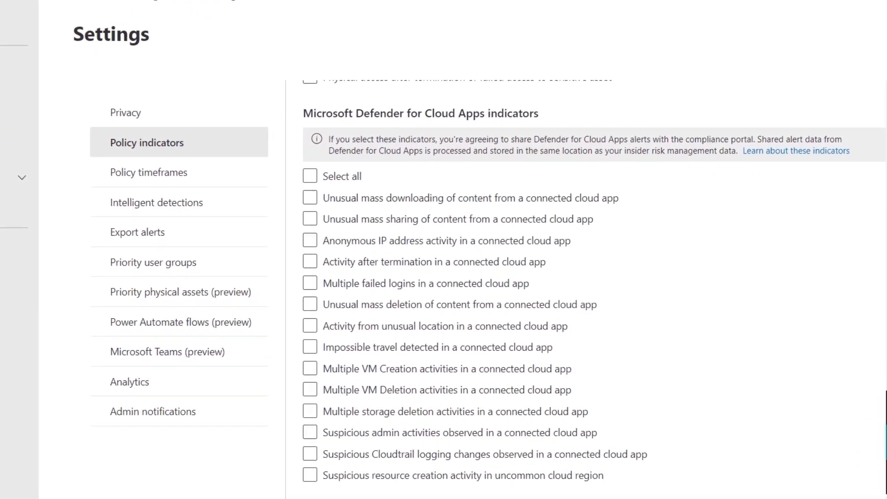
pyautogui.scroll(-7, 594, 280)
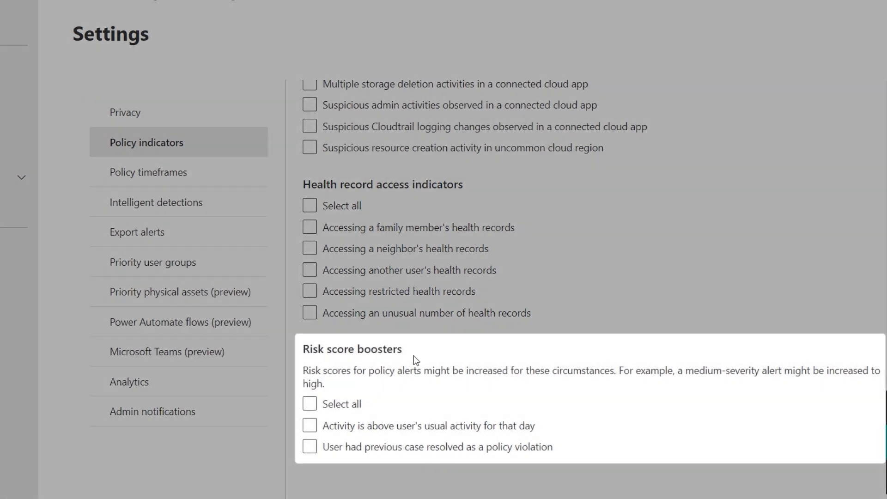
pyautogui.click(310, 426)
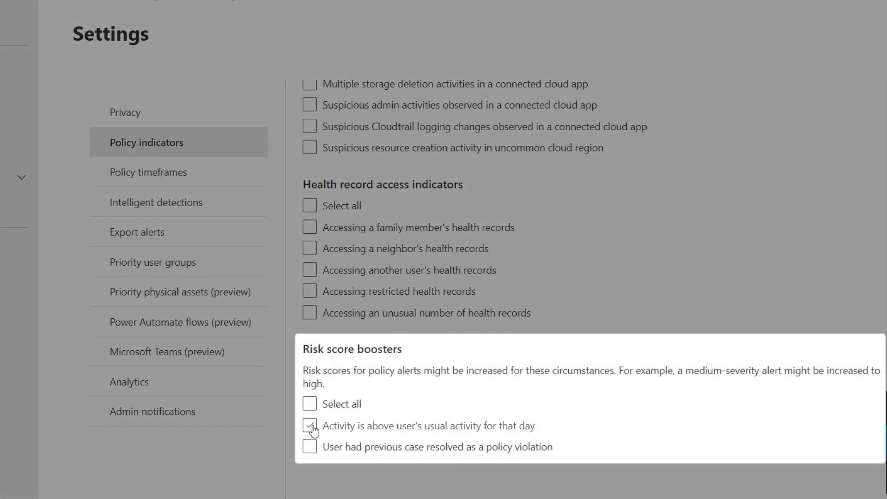
# Enable both risk score boosters, including "User had previous case resolved as a policy violation", and save the policy indicator settings
pyautogui.click(312, 428)
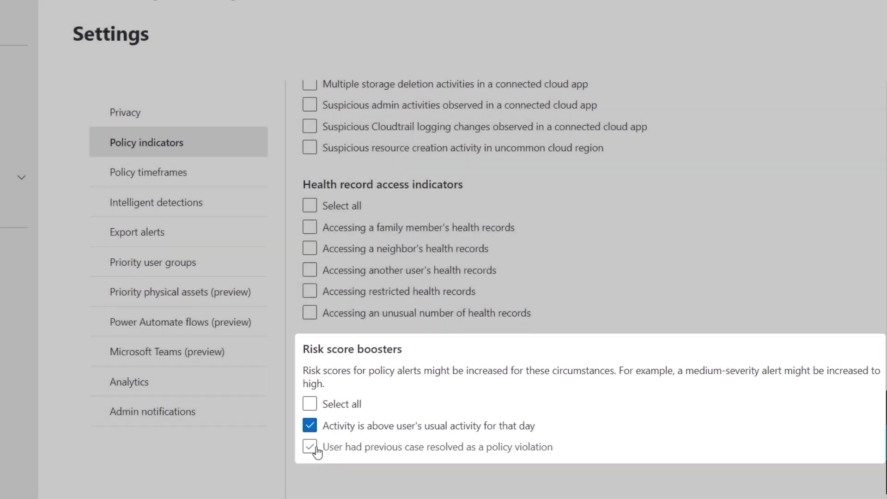
pyautogui.click(314, 448)
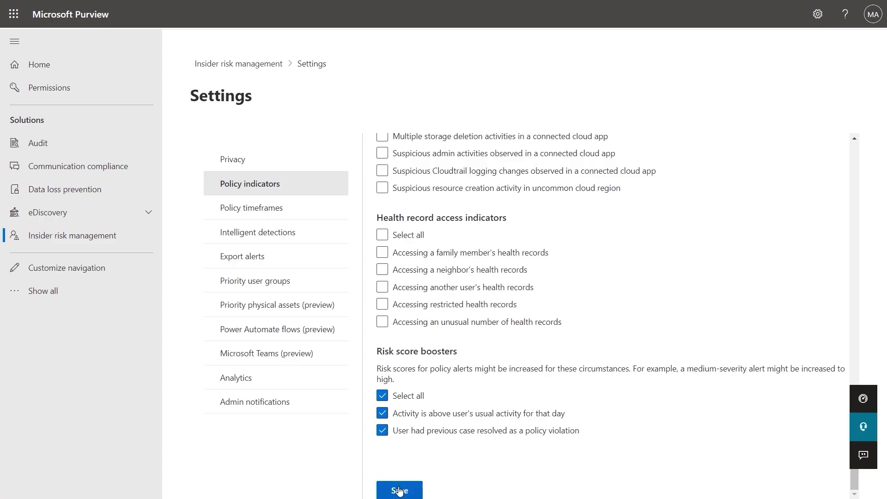
pyautogui.click(291, 488)
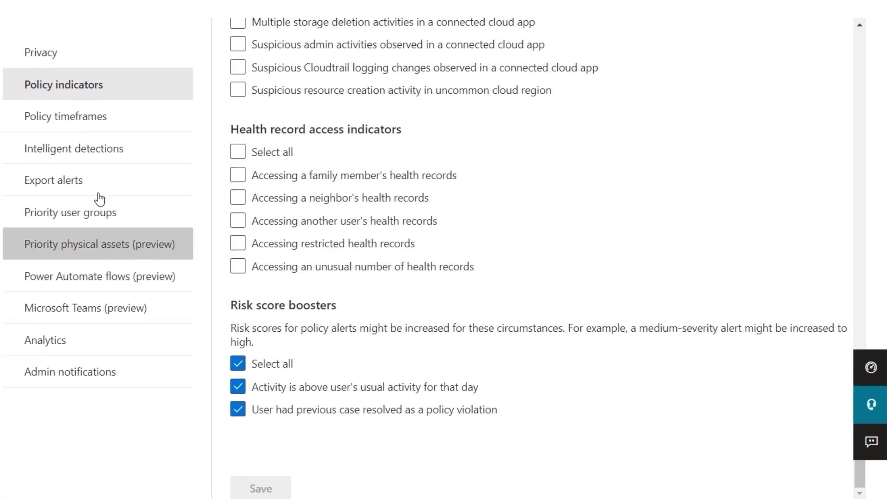
pyautogui.click(91, 162)
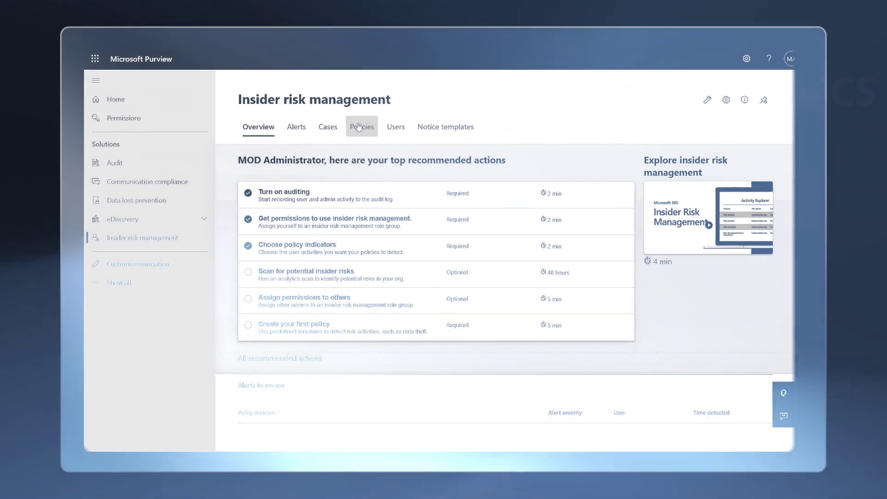
# Create a new insider risk policy from the General data leaks template and name it "Mechanics"
pyautogui.click(279, 124)
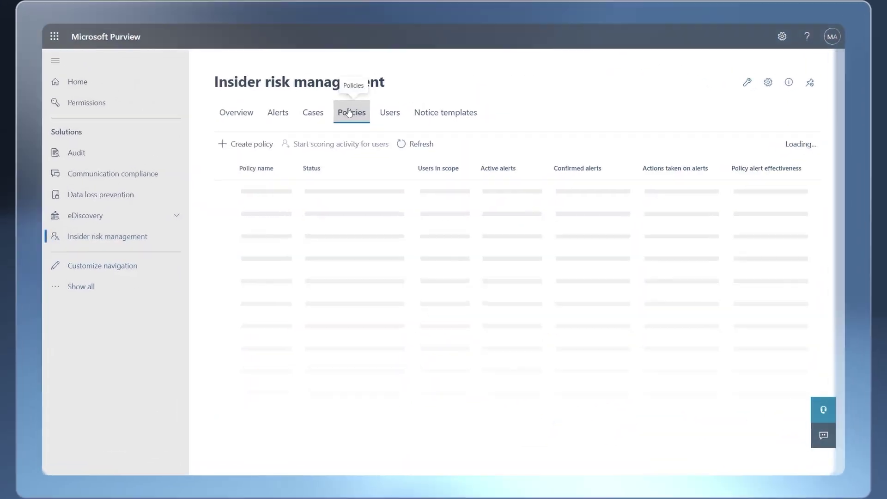
pyautogui.click(233, 192)
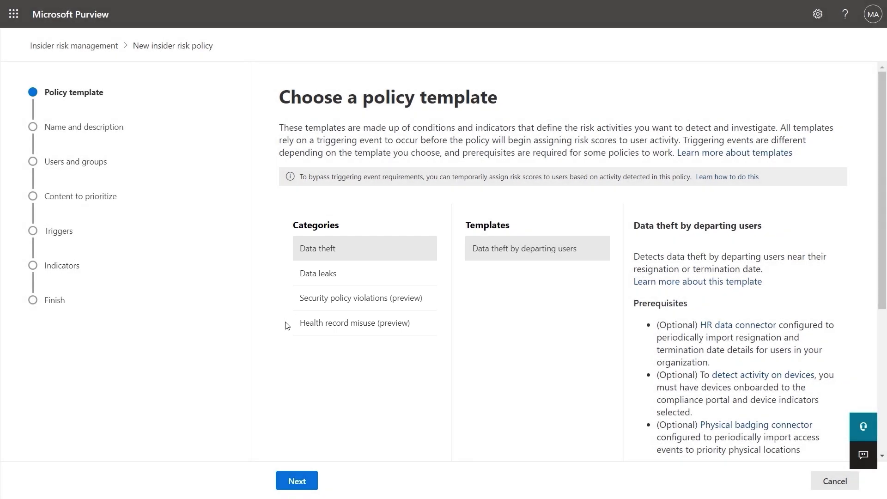
pyautogui.click(302, 275)
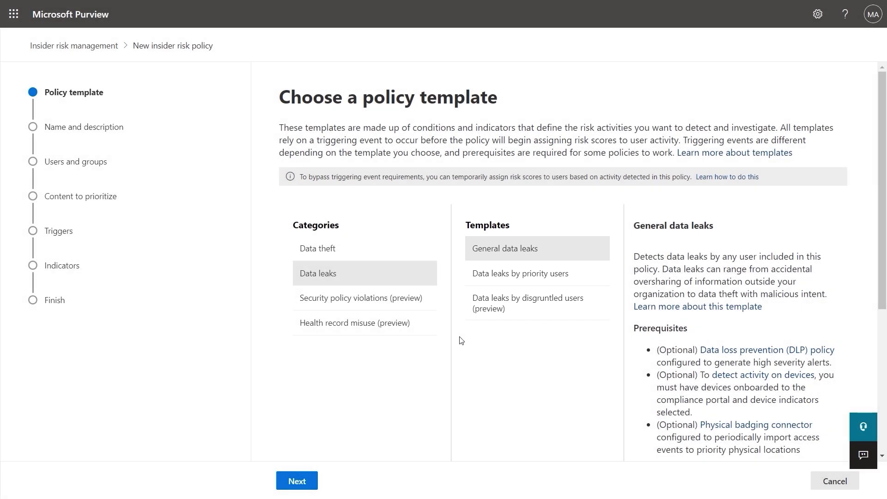
pyautogui.click(297, 480)
pyautogui.click(348, 154)
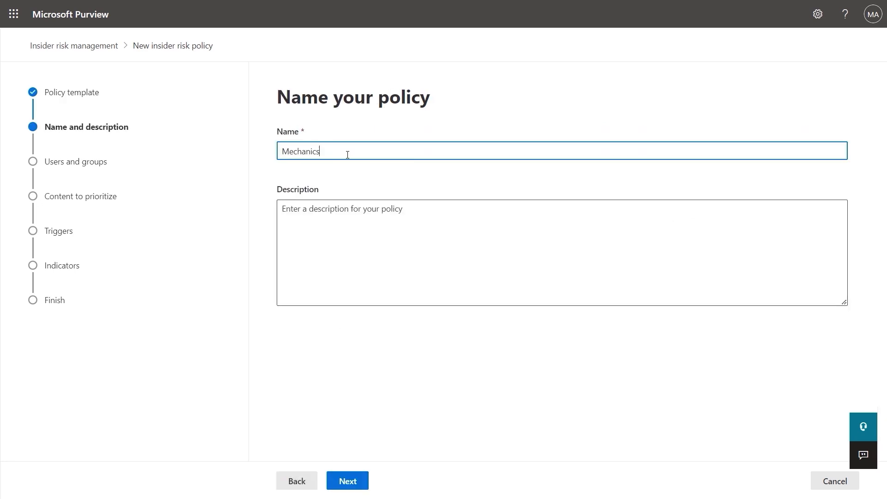
pyautogui.click(342, 479)
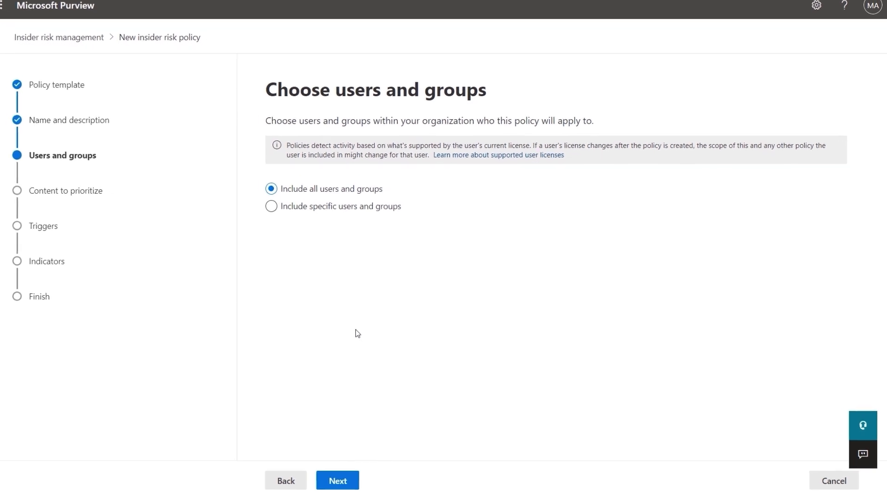
# Limit the policy to specific users and groups and add two individual users from the list
pyautogui.click(263, 178)
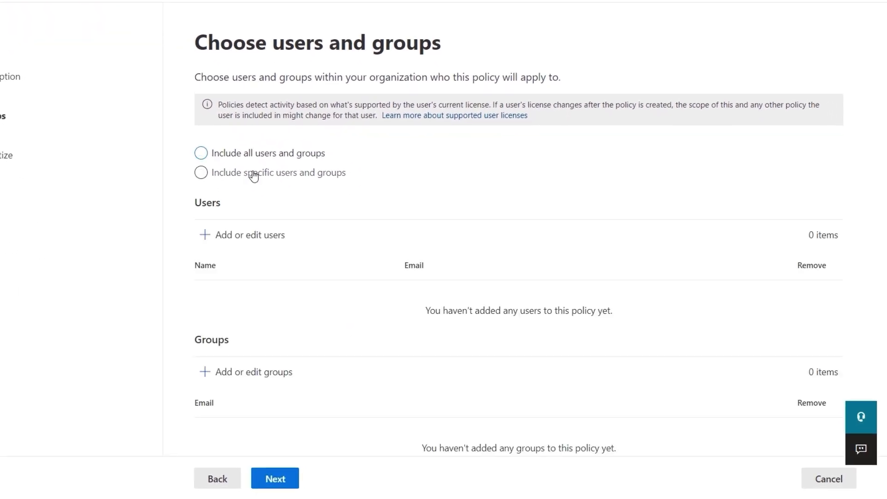
pyautogui.click(251, 236)
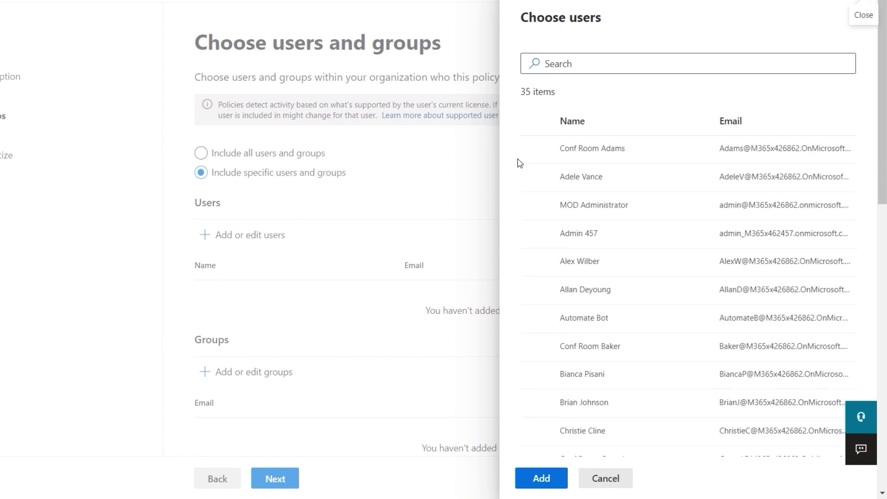
pyautogui.click(531, 183)
pyautogui.click(534, 293)
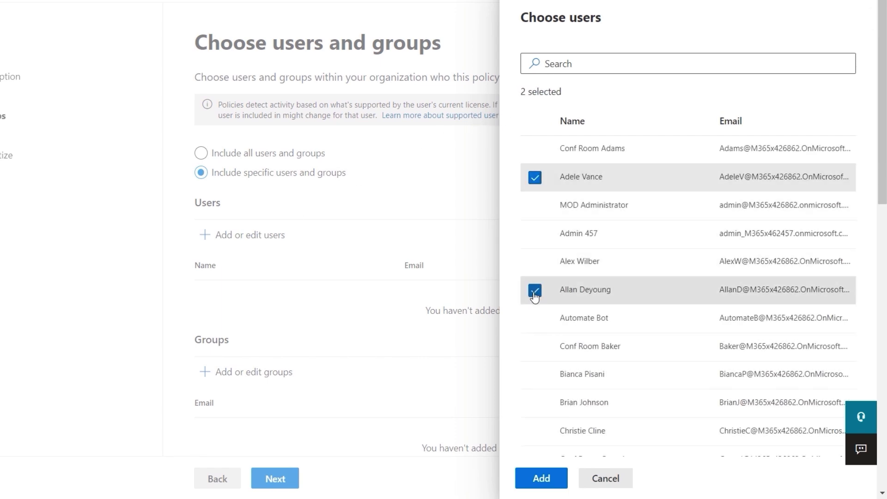
pyautogui.click(539, 478)
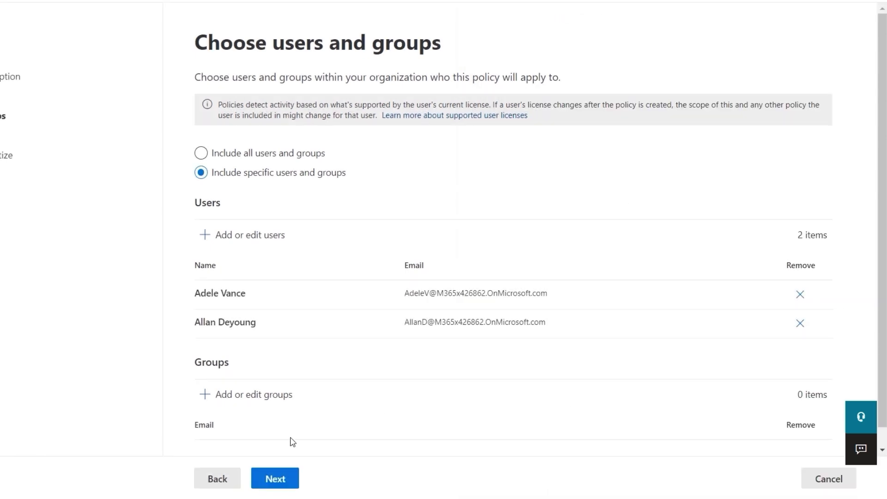
pyautogui.click(276, 479)
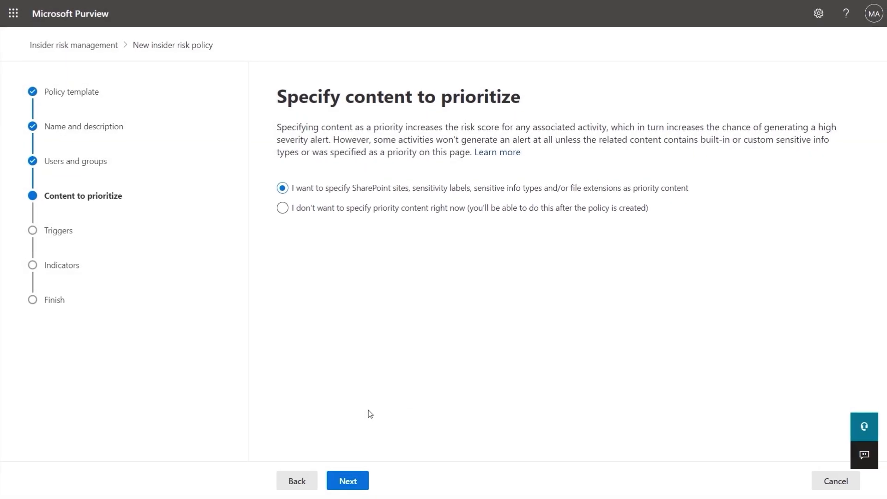
# Specify priority content for the policy, adding the Mark8ProjectTeam, USSales and Design SharePoint sites
pyautogui.click(364, 482)
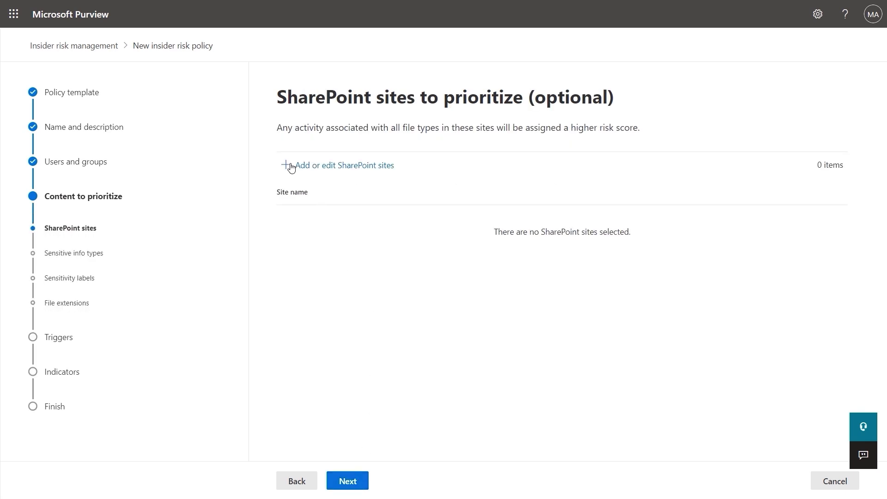
pyautogui.click(337, 166)
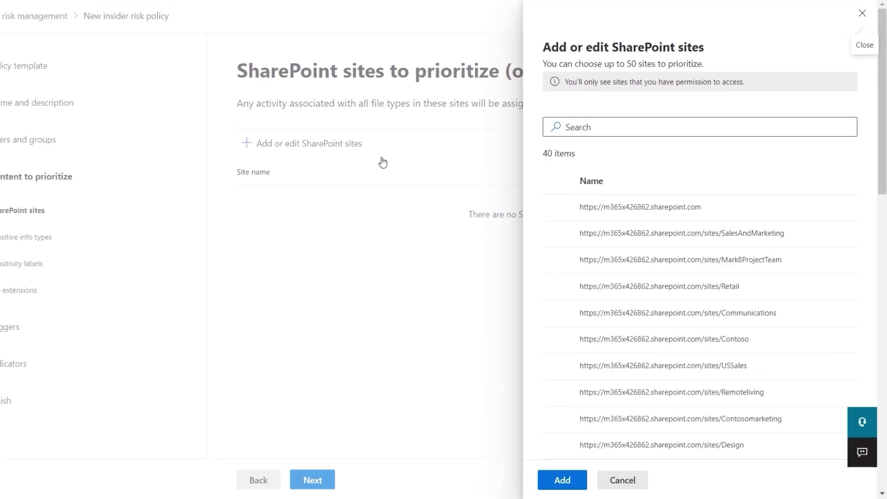
pyautogui.click(556, 261)
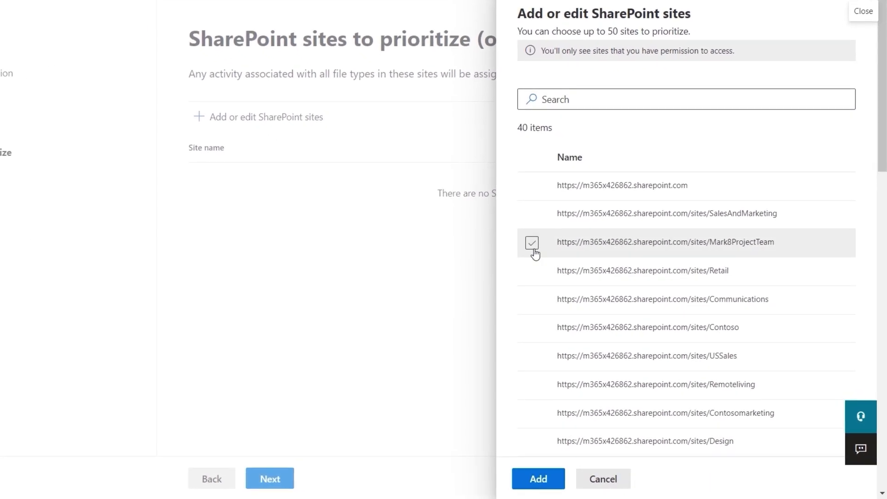
pyautogui.click(532, 249)
pyautogui.click(531, 357)
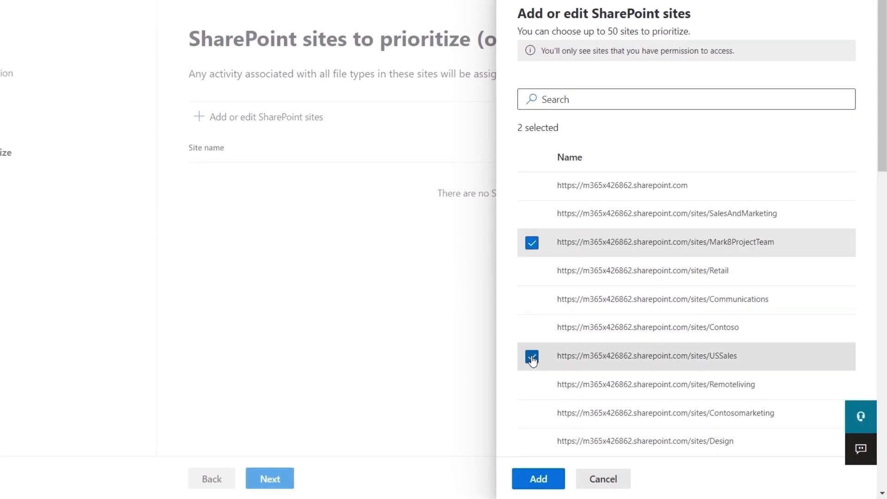
pyautogui.click(532, 443)
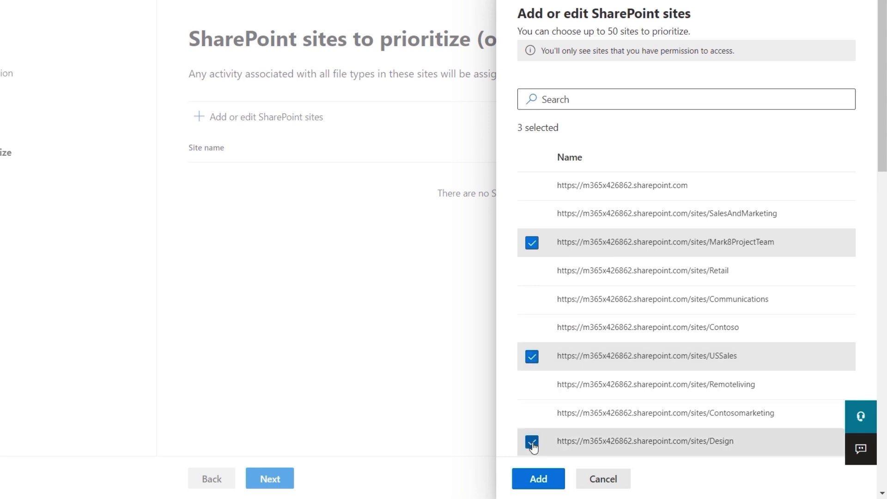
pyautogui.click(537, 478)
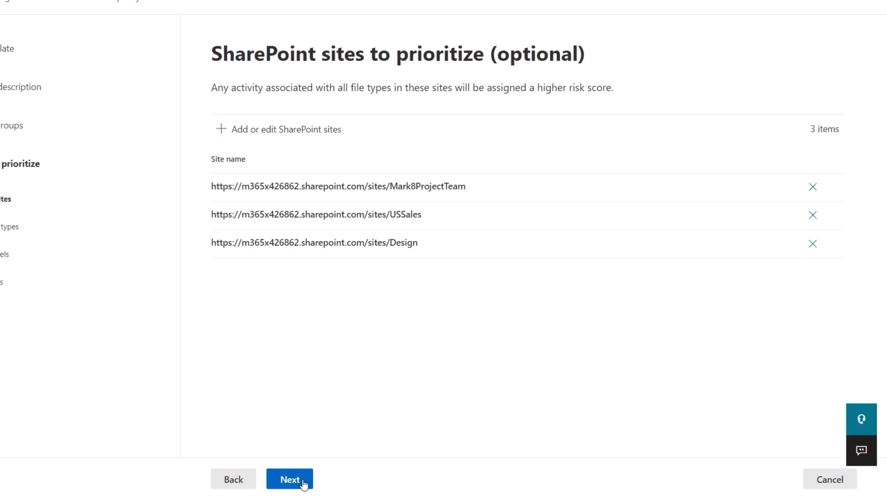
pyautogui.click(270, 478)
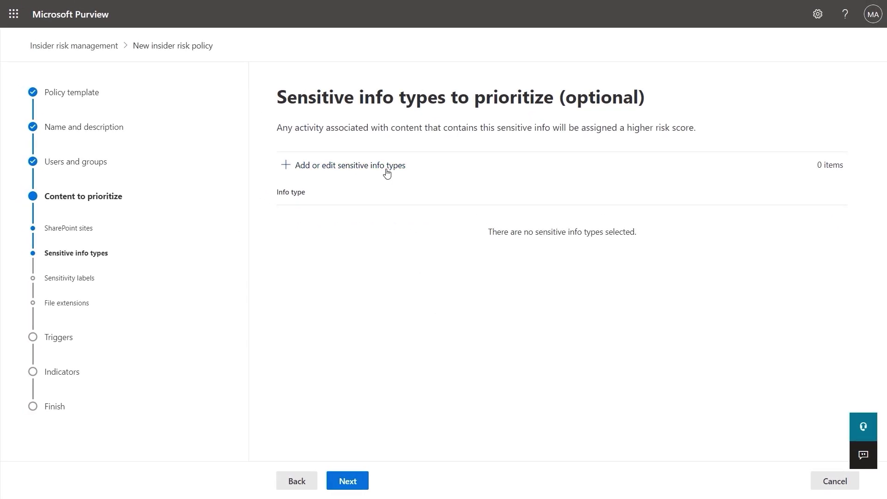
# Add Credit Card Number as the sensitive info type to prioritize
pyautogui.click(366, 155)
pyautogui.click(575, 203)
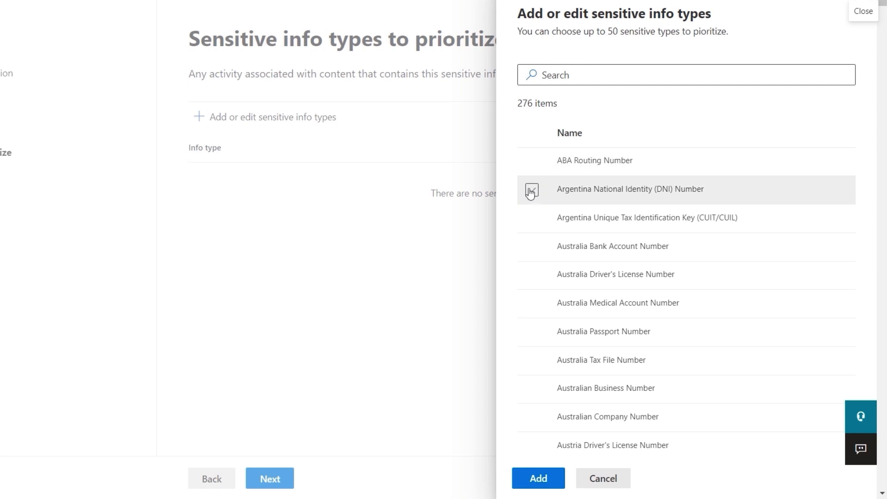
pyautogui.scroll(-2, 530, 193)
pyautogui.scroll(-15, 529, 252)
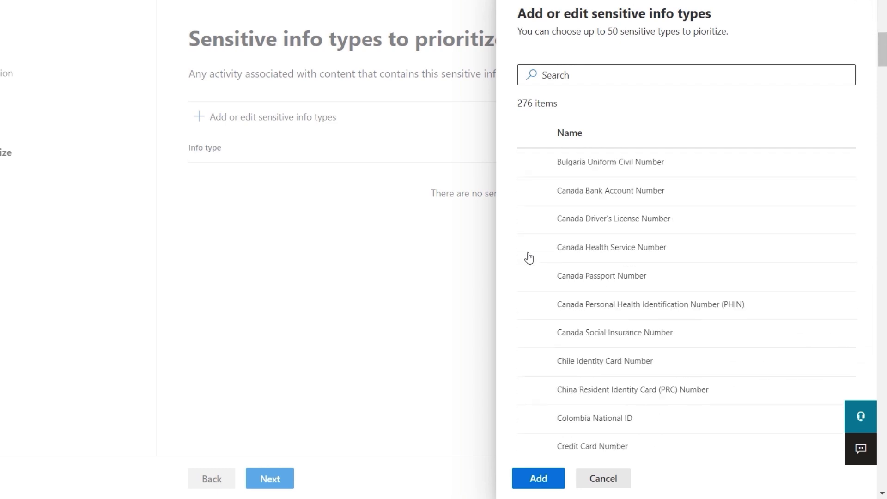
pyautogui.click(531, 286)
pyautogui.click(538, 478)
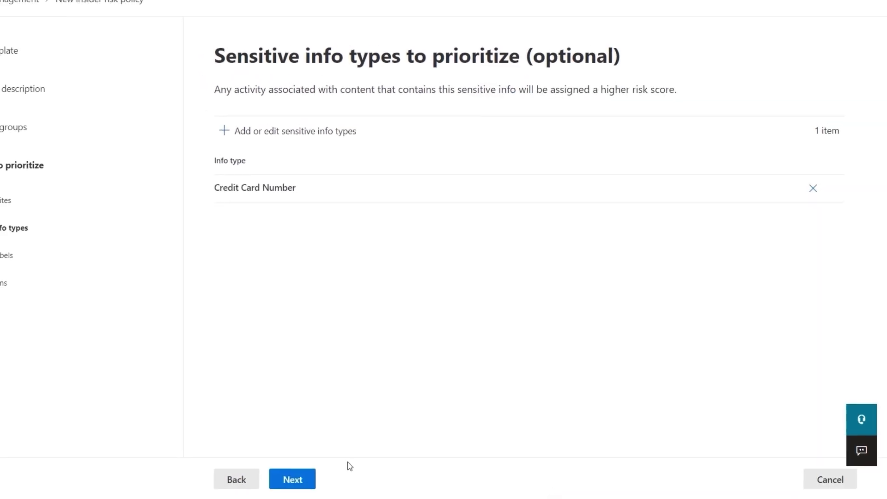
pyautogui.click(270, 479)
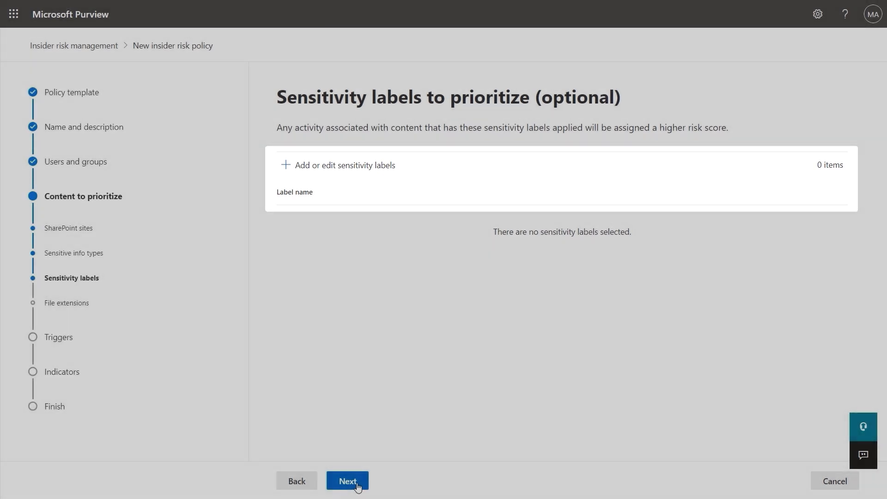
# Skip the sensitivity labels and add obj, stl and pdf as file extensions to prioritize
pyautogui.click(357, 484)
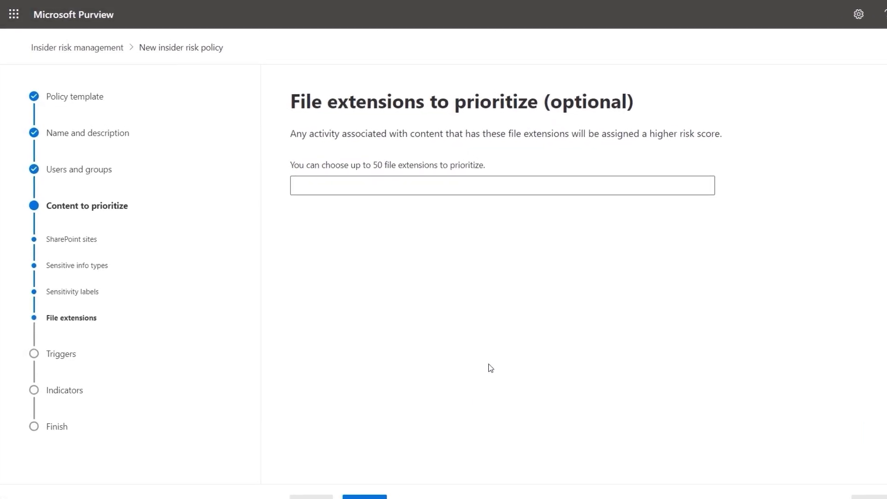
pyautogui.click(408, 195)
pyautogui.write('obj')
pyautogui.press('Return')
pyautogui.write('stl')
pyautogui.press('Return')
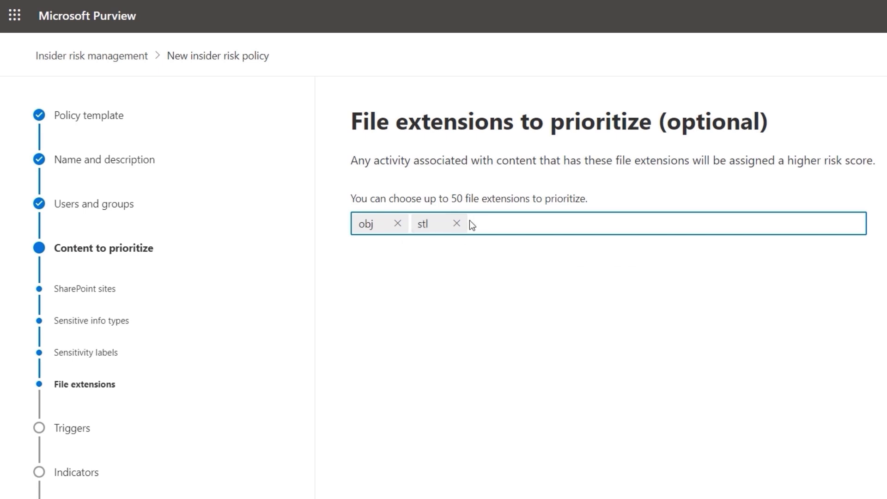
pyautogui.write('pdf')
pyautogui.press('Return')
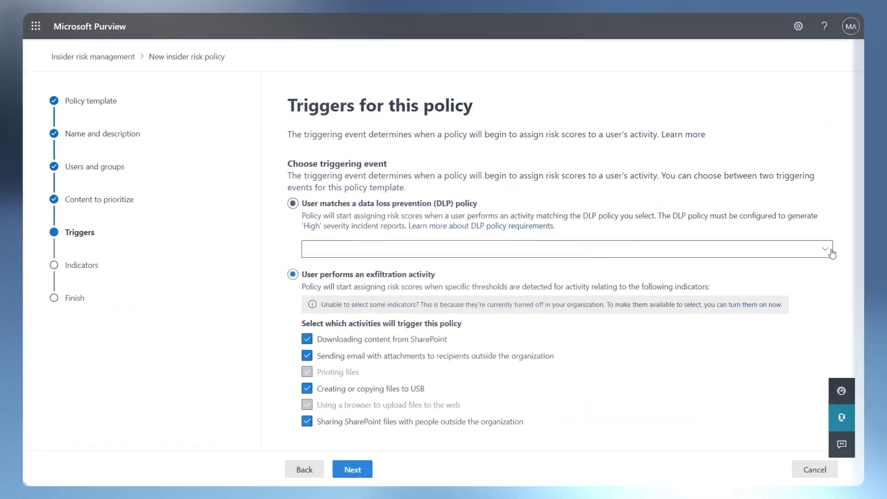
# Check the DLP policies available as triggers and set the triggering event to "User performs an exfiltration activity"
pyautogui.click(852, 254)
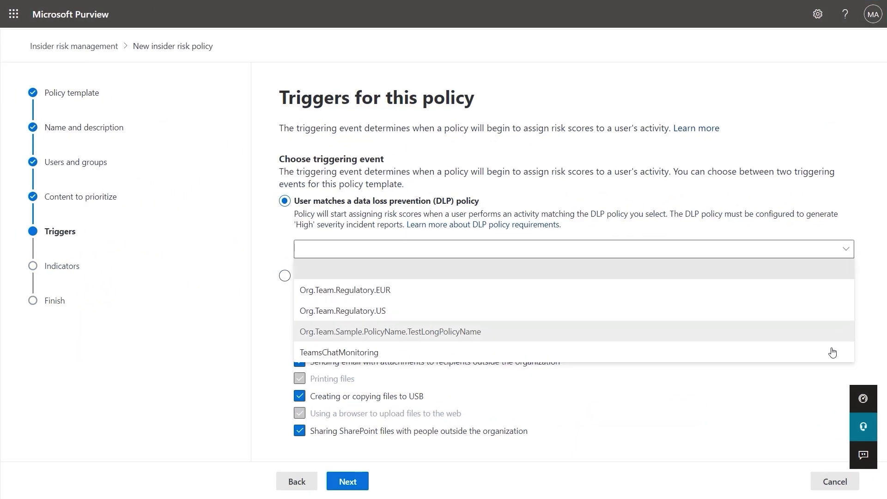
pyautogui.click(843, 224)
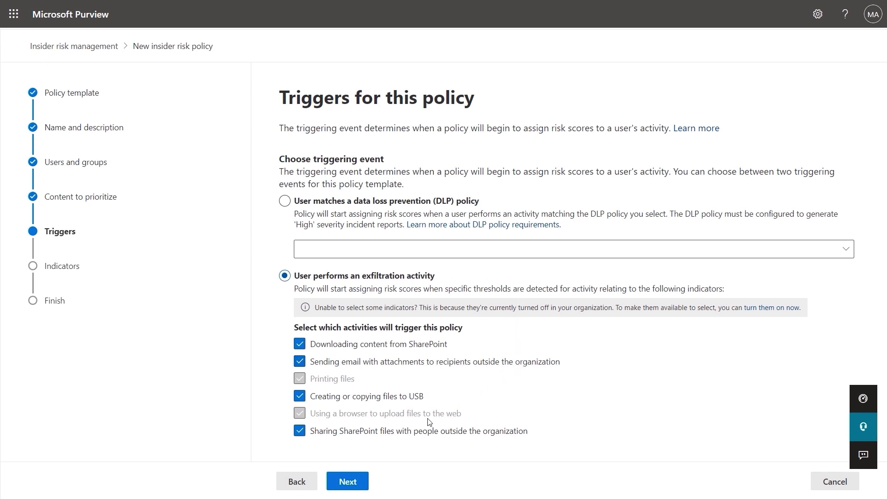
pyautogui.click(347, 486)
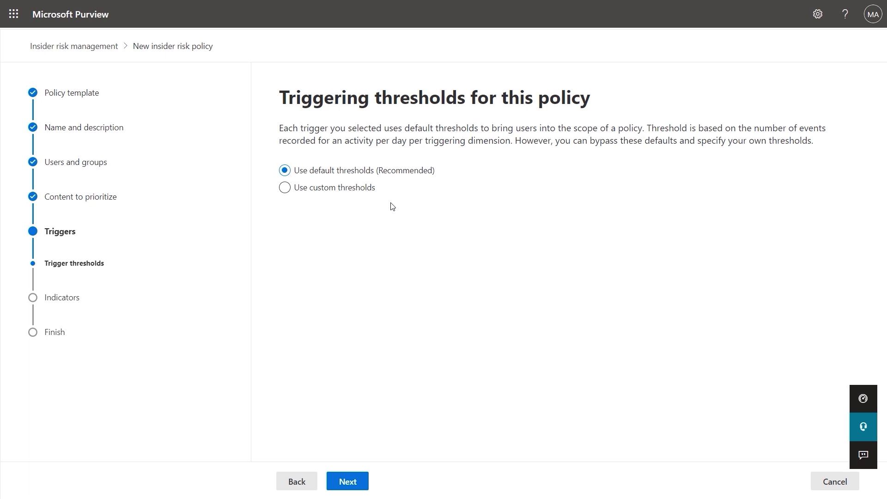
# Switch the triggering thresholds to custom and review the daily limits for each exfiltration activity
pyautogui.click(374, 194)
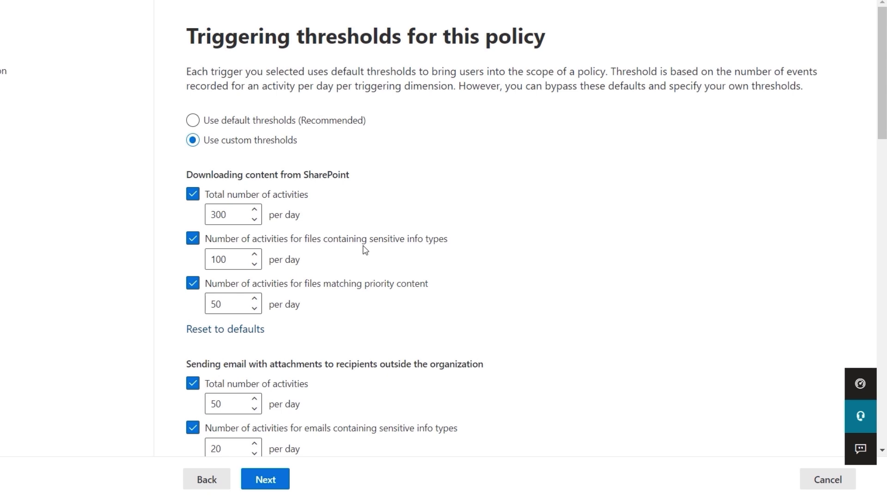
pyautogui.scroll(-2, 365, 249)
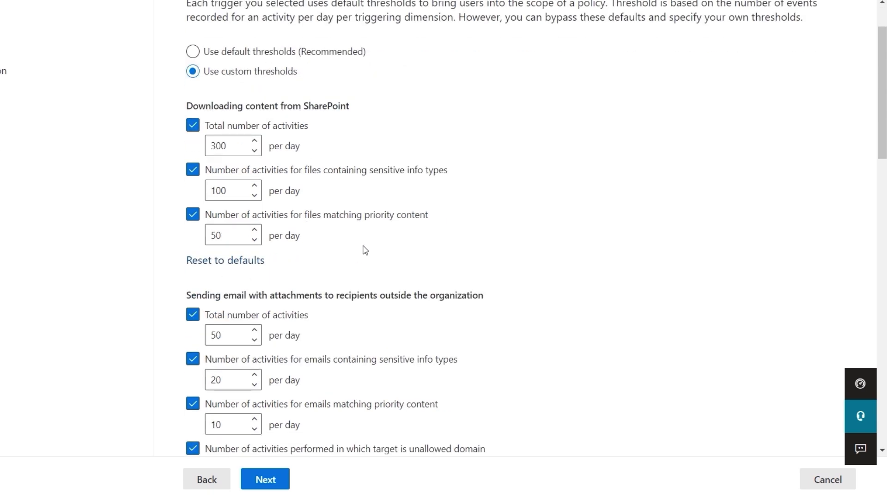
pyautogui.scroll(-15, 365, 249)
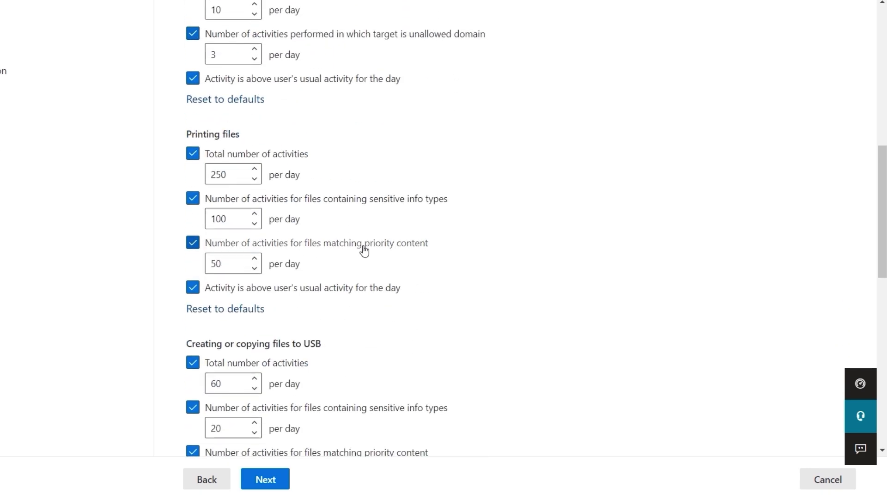
pyautogui.scroll(-5, 364, 251)
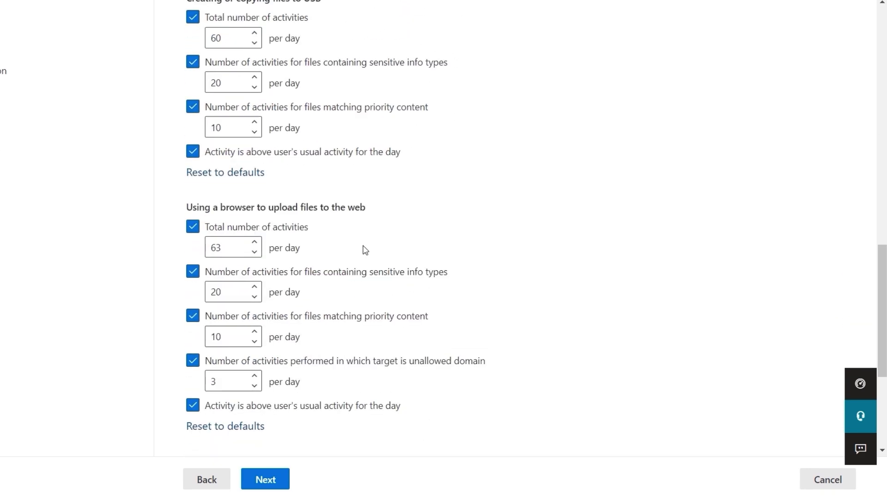
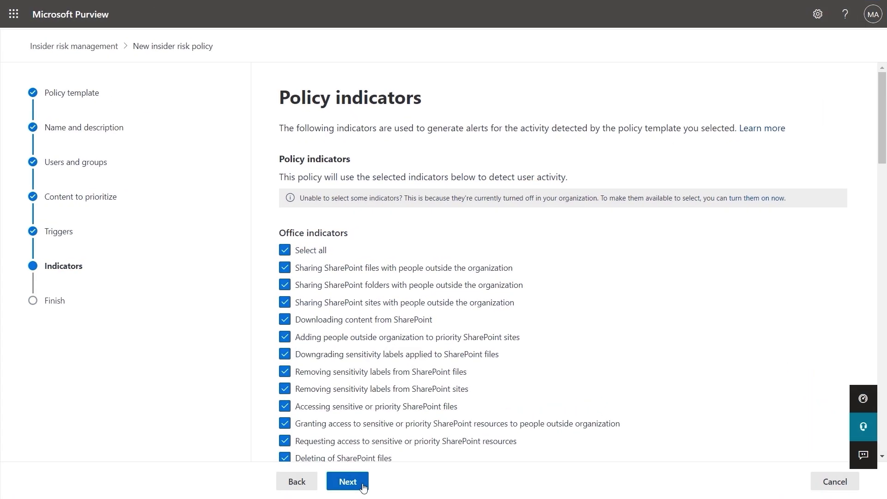
# Review the policy indicators, sequence detection, cumulative exfiltration detection and risk score boosters, and continue with the existing selections
pyautogui.scroll(-10, 564, 252)
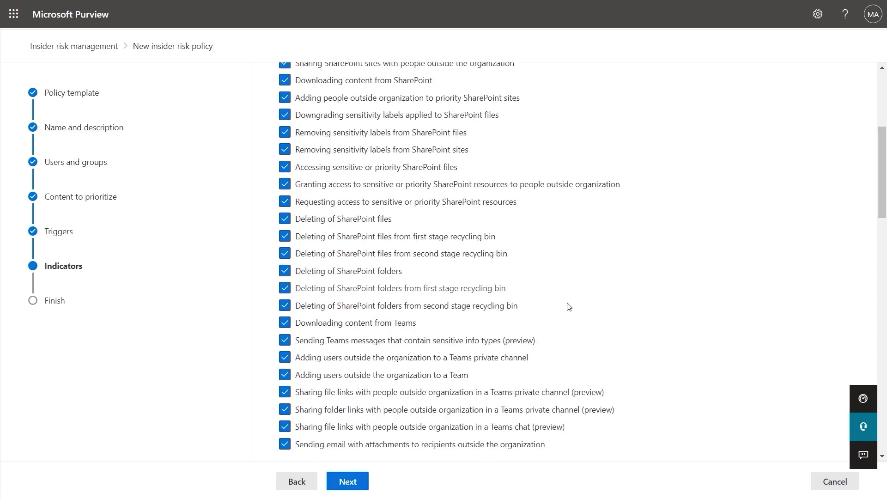
pyautogui.scroll(-1, 568, 315)
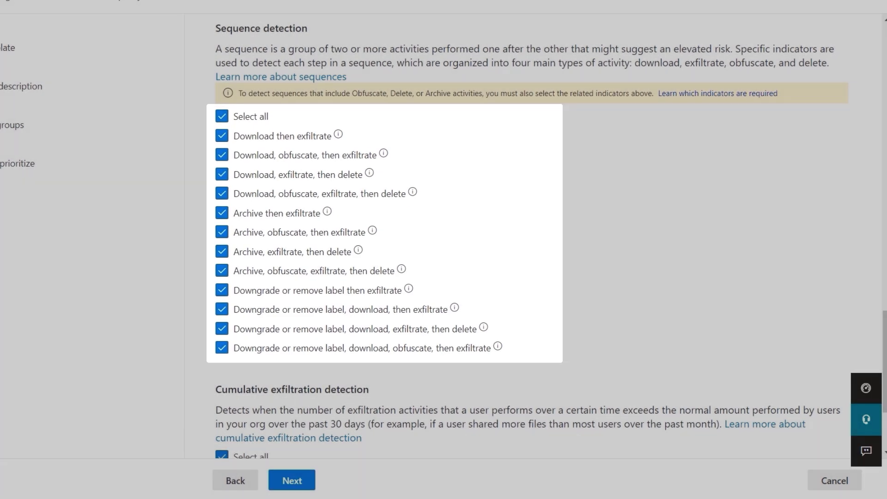
pyautogui.scroll(-3, 527, 231)
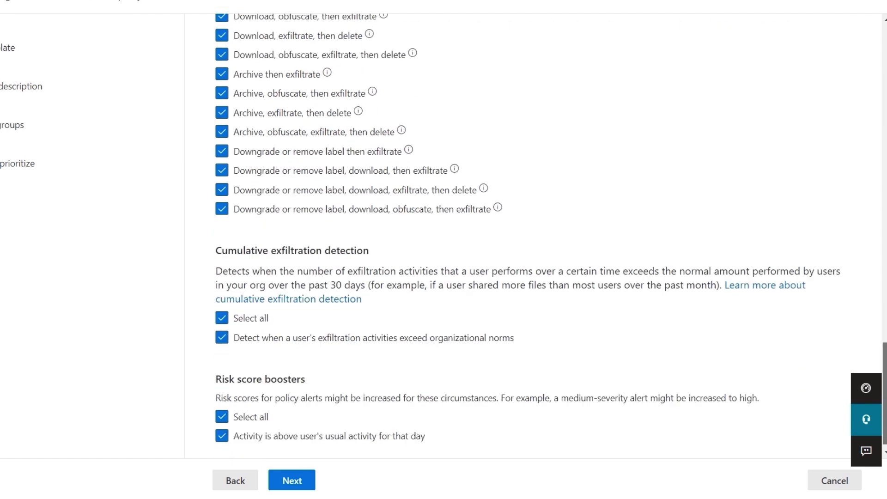
pyautogui.click(223, 307)
pyautogui.click(223, 307)
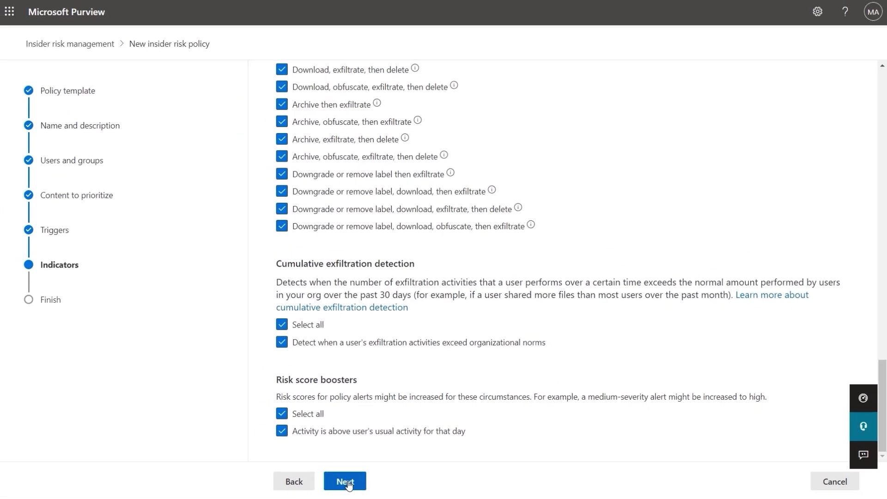
pyautogui.click(349, 483)
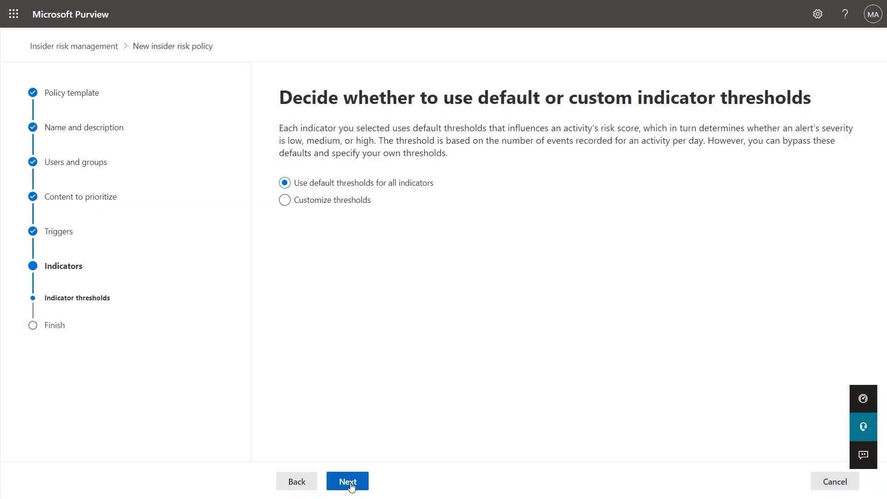
# Use default thresholds for all indicators and submit the new insider risk policy
pyautogui.click(349, 482)
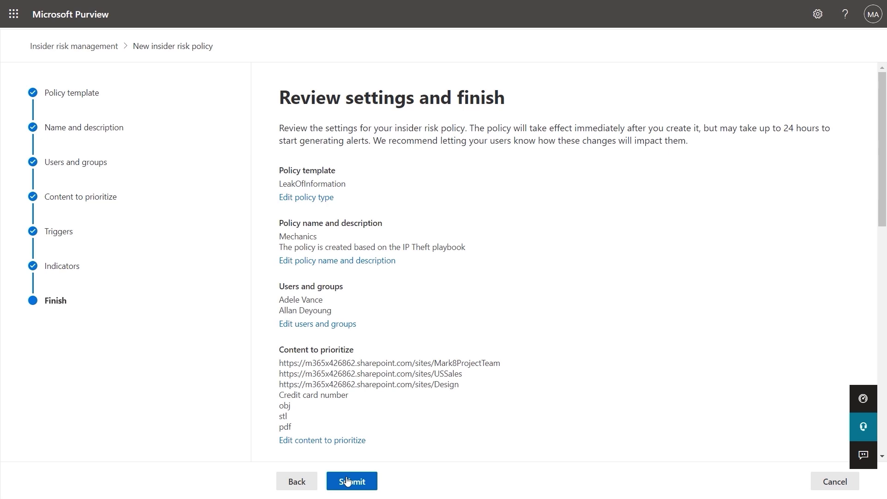
pyautogui.click(361, 478)
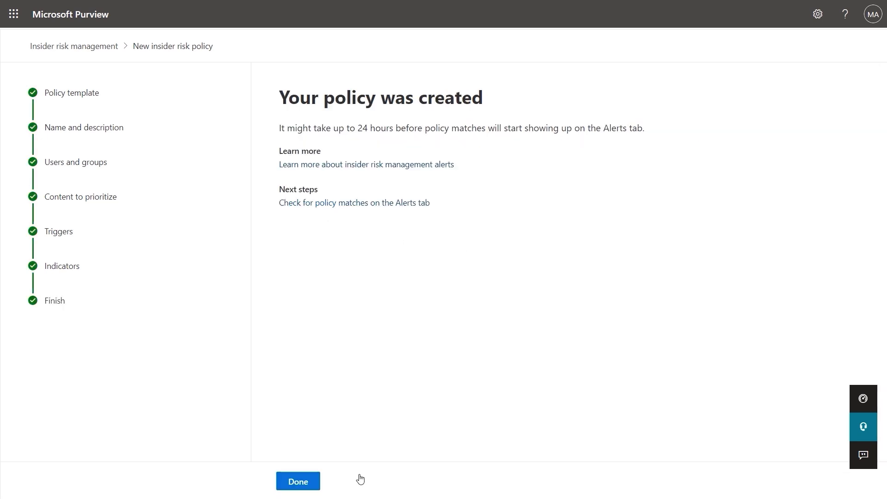